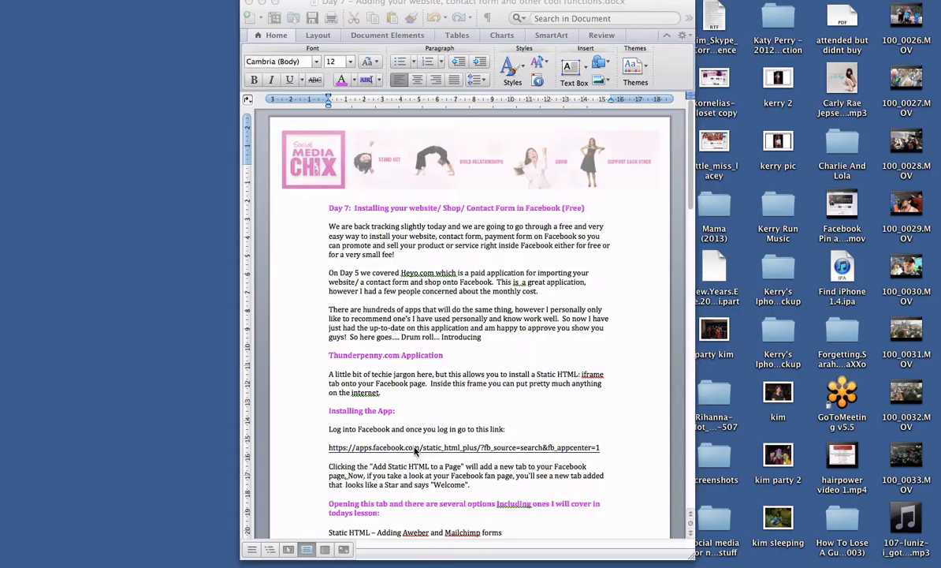
- Open the Static HTML app link from the Day 7 lesson document and start adding the app to a page
{"action": "triple_click", "coordinate": [416, 447]}
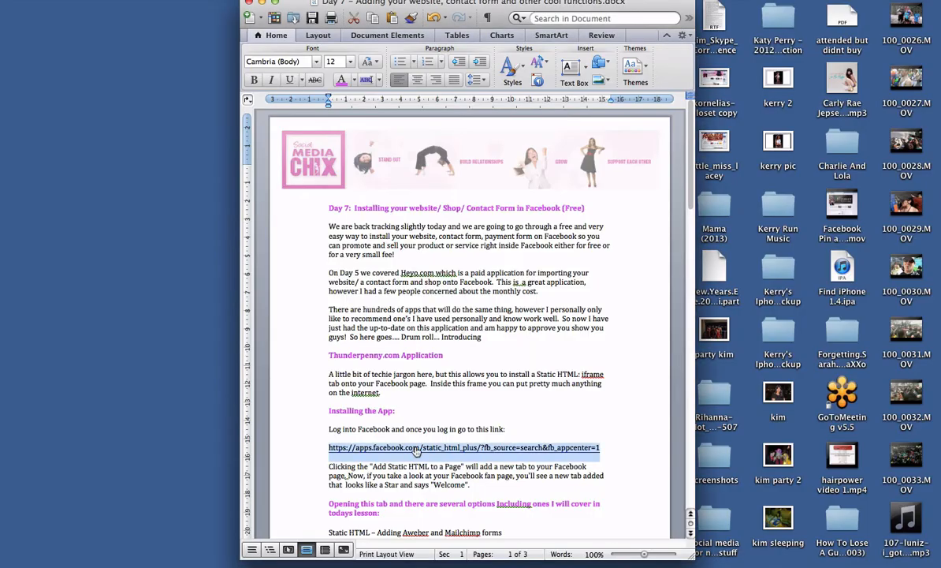
{"action": "left_click", "coordinate": [416, 448]}
{"action": "left_click", "coordinate": [416, 448]}
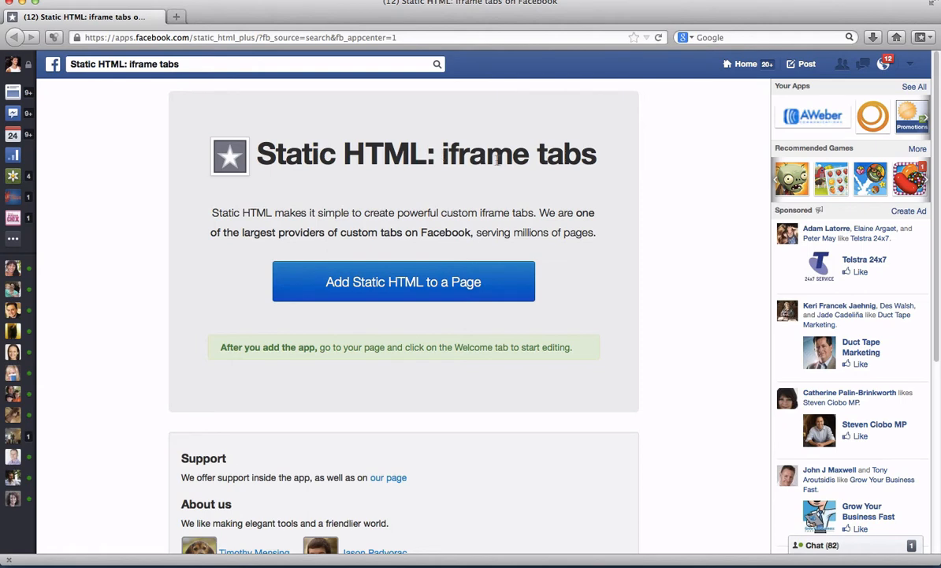
{"action": "left_click", "coordinate": [394, 288]}
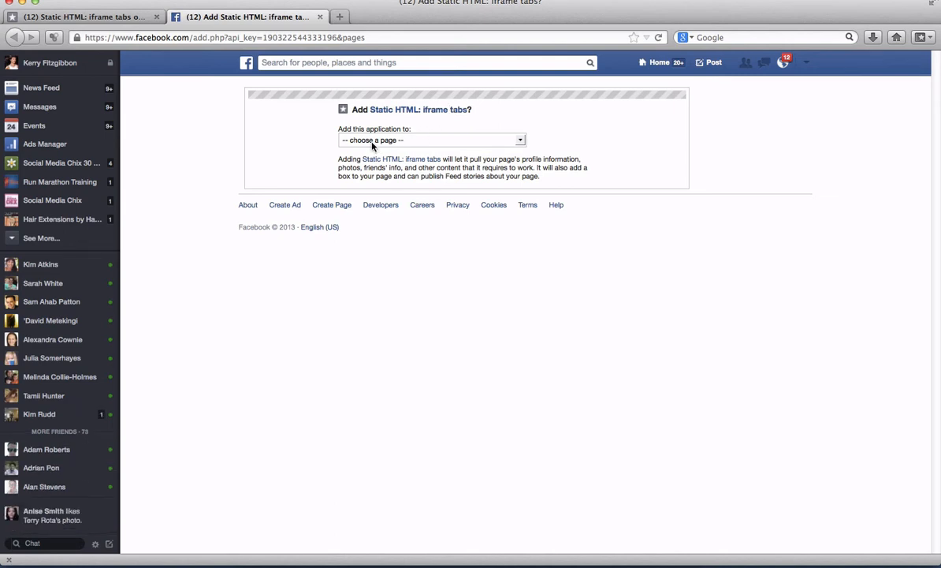
- Choose Social Media Chix as the destination page and add the Static HTML: iframe tabs app to it
{"action": "left_click", "coordinate": [520, 140]}
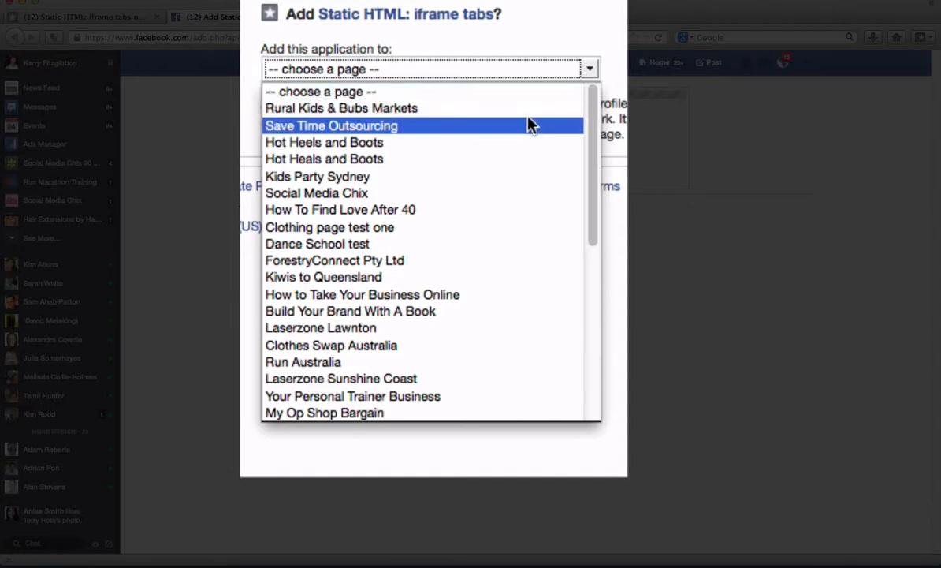
{"action": "scroll", "coordinate": [486, 170], "scroll_direction": "down", "scroll_amount": 2}
{"action": "scroll", "coordinate": [528, 125], "scroll_direction": "down", "scroll_amount": 3}
{"action": "scroll", "coordinate": [529, 124], "scroll_direction": "up", "scroll_amount": 5}
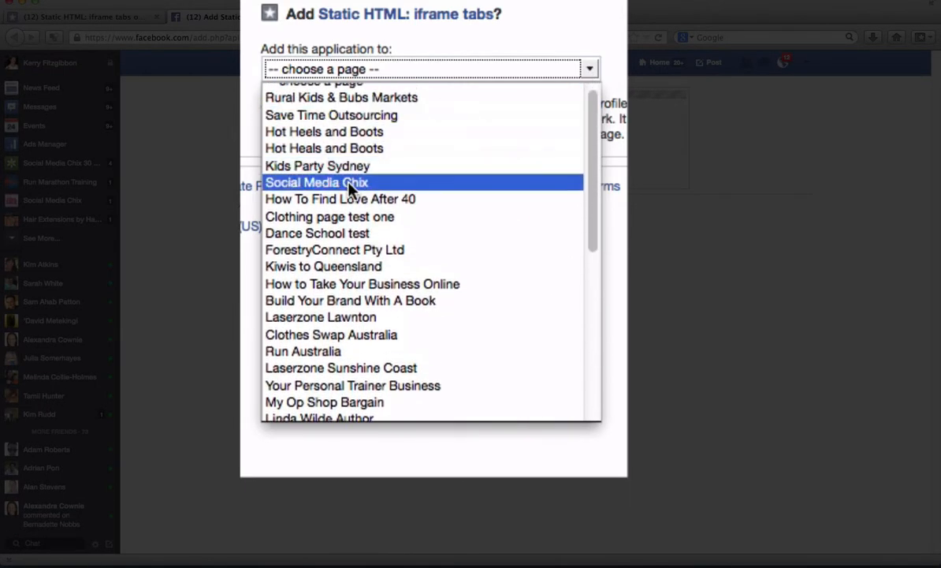
{"action": "left_click", "coordinate": [350, 184]}
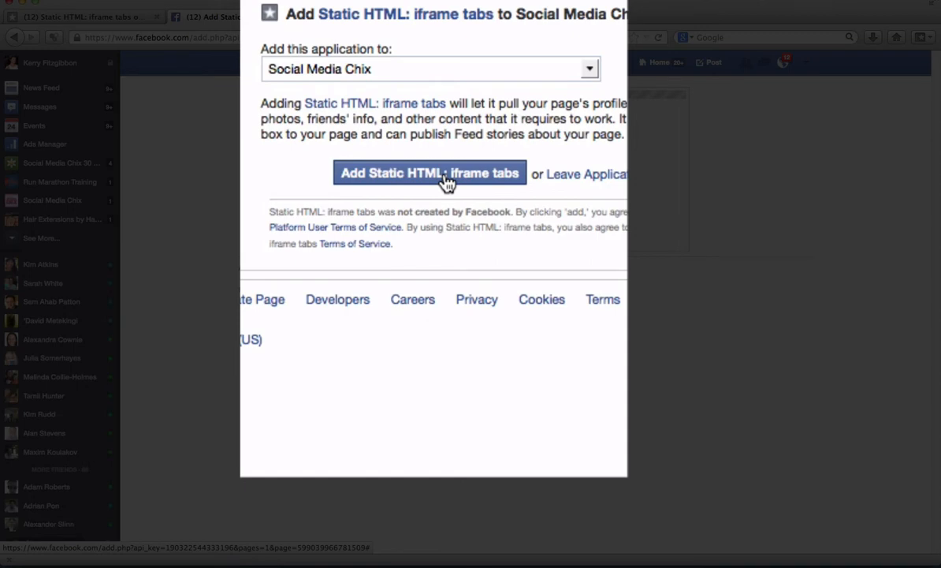
{"action": "left_click", "coordinate": [445, 179]}
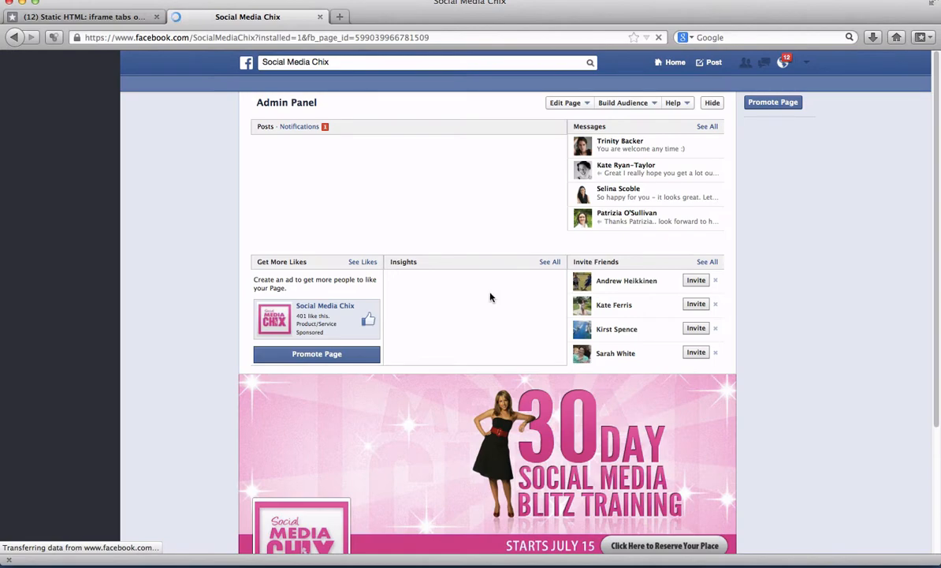
- Expand the Social Media Chix page's apps, open the Welcome tab and start editing it
{"action": "scroll", "coordinate": [489, 294], "scroll_direction": "down", "scroll_amount": 5}
{"action": "scroll", "coordinate": [702, 298], "scroll_direction": "down", "scroll_amount": 3}
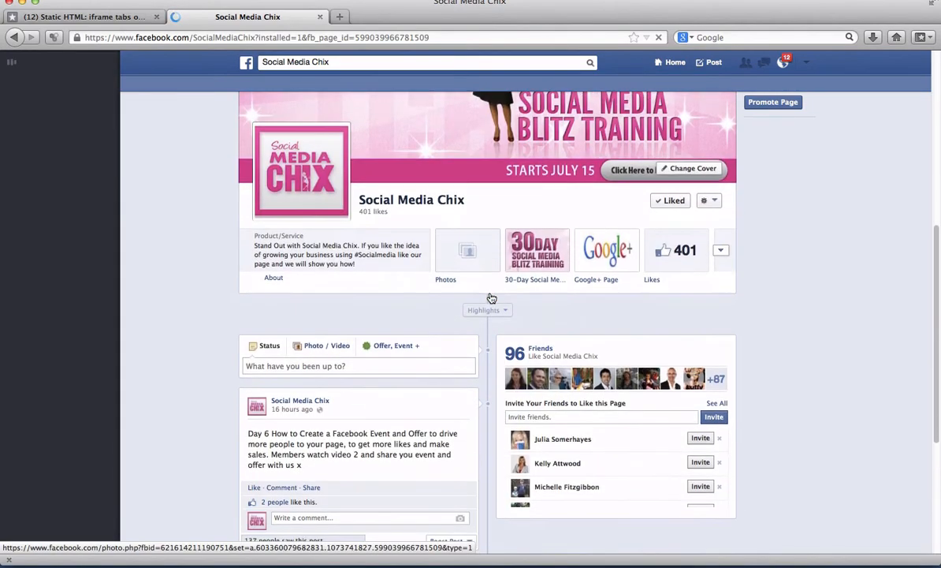
{"action": "left_click", "coordinate": [721, 251]}
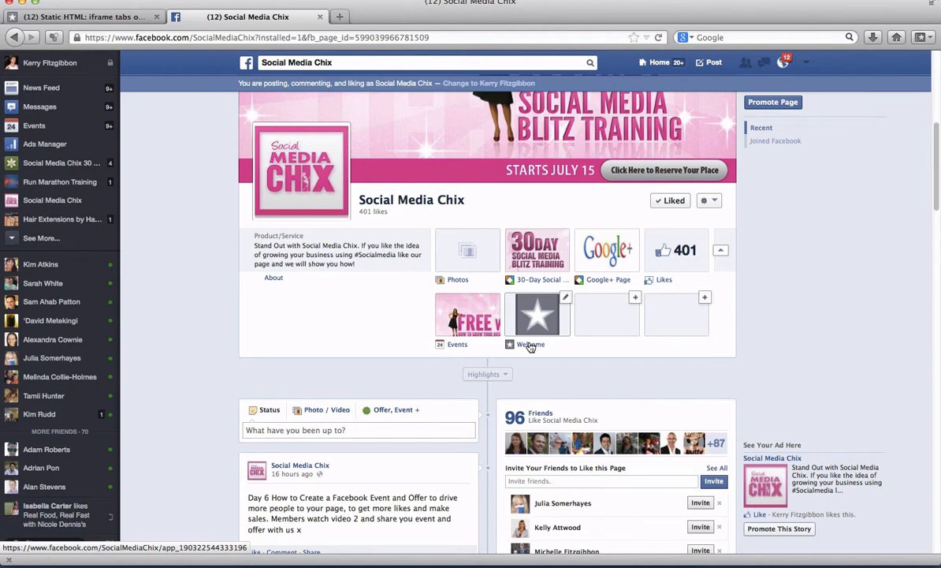
{"action": "left_click", "coordinate": [535, 318]}
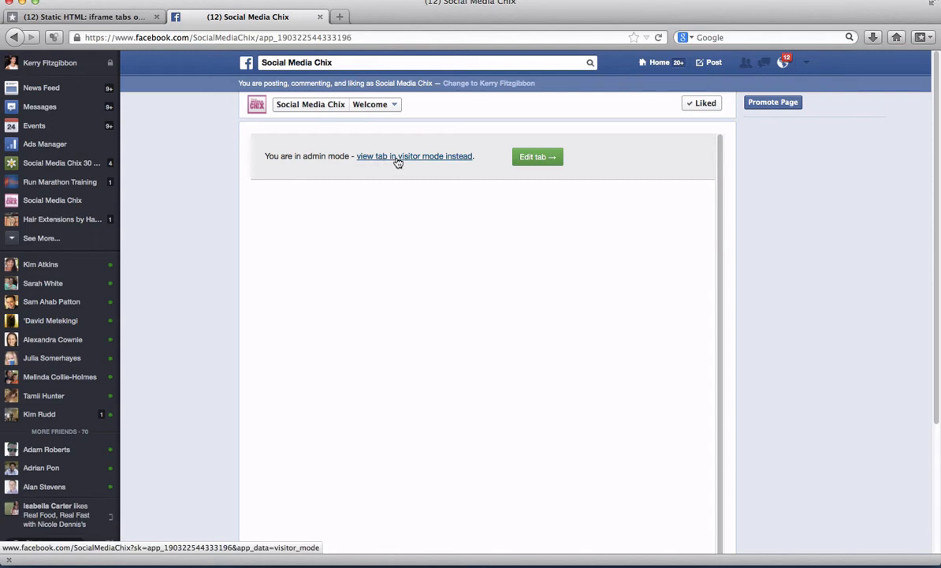
{"action": "left_click", "coordinate": [530, 156]}
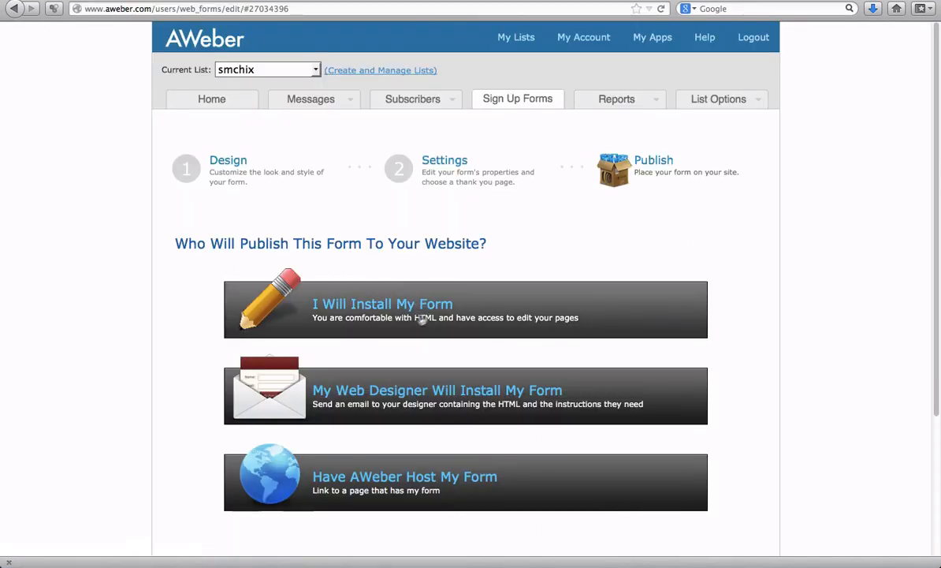
- In AWeber, choose to install the sign-up form yourself and select its Raw HTML Version code for copying
{"action": "left_click", "coordinate": [369, 314]}
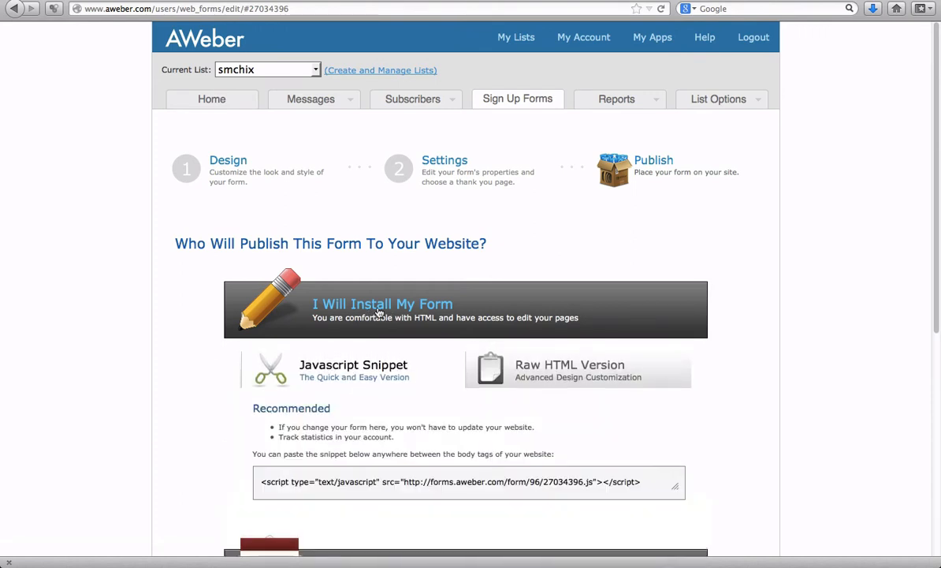
{"action": "scroll", "coordinate": [378, 313], "scroll_direction": "down", "scroll_amount": 5}
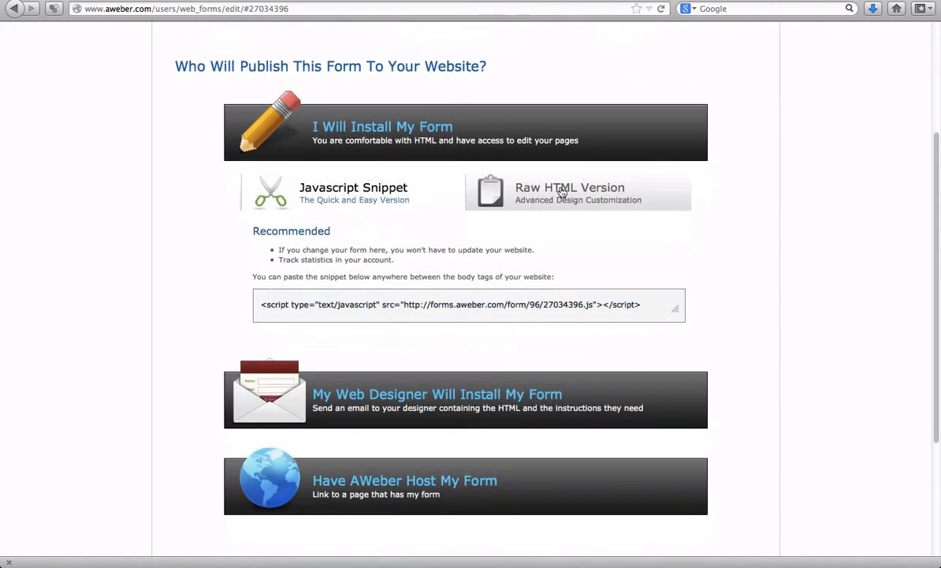
{"action": "left_click", "coordinate": [562, 191]}
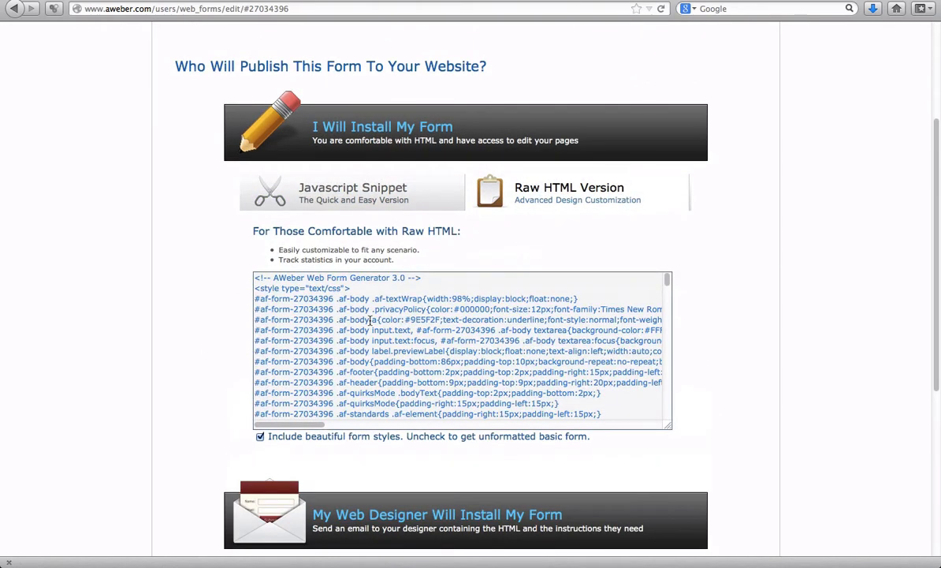
{"action": "left_click", "coordinate": [369, 321]}
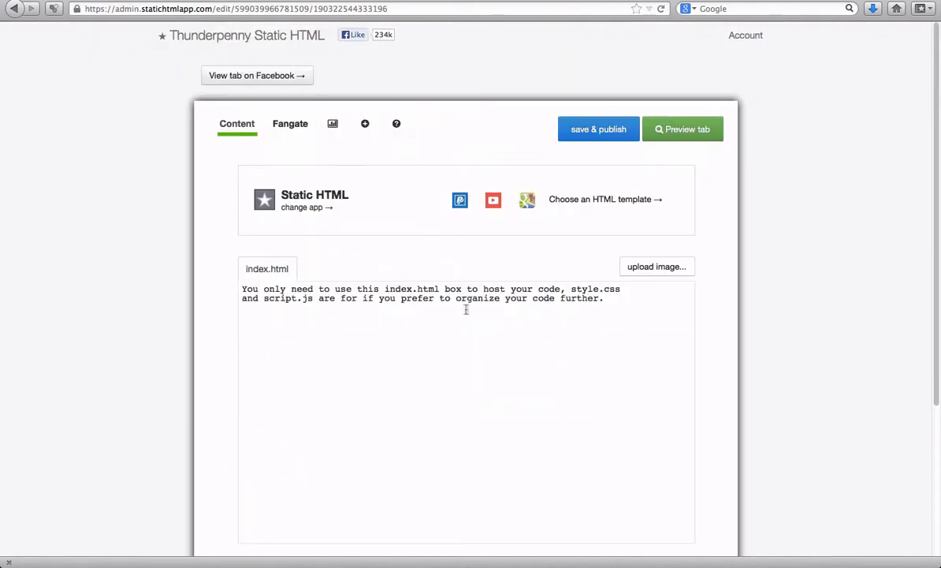
- Replace the placeholder text in index.html with the copied AWeber form code
{"action": "left_click_drag", "start_coordinate": [611, 304], "coordinate": [227, 286]}
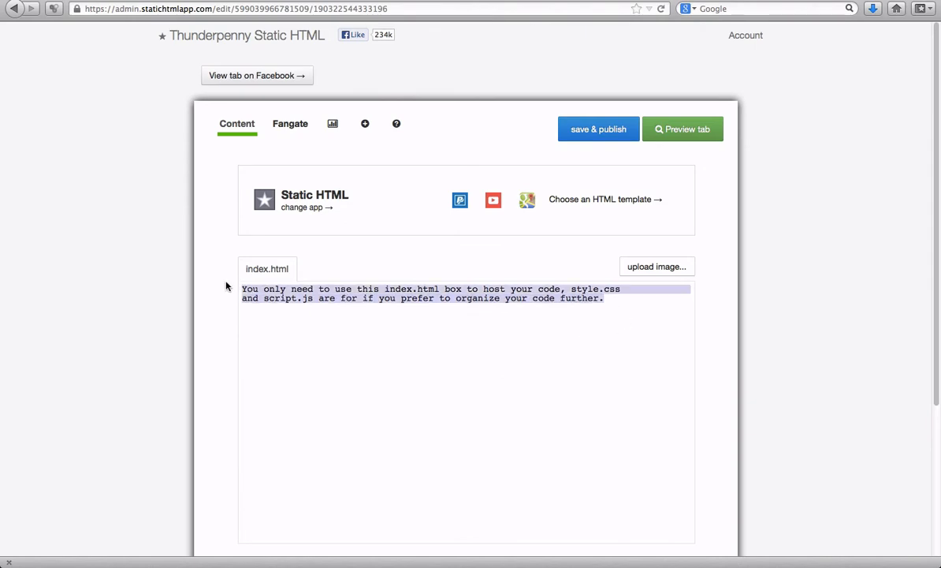
{"action": "key", "text": "BackSpace"}
{"action": "key", "text": "super+v"}
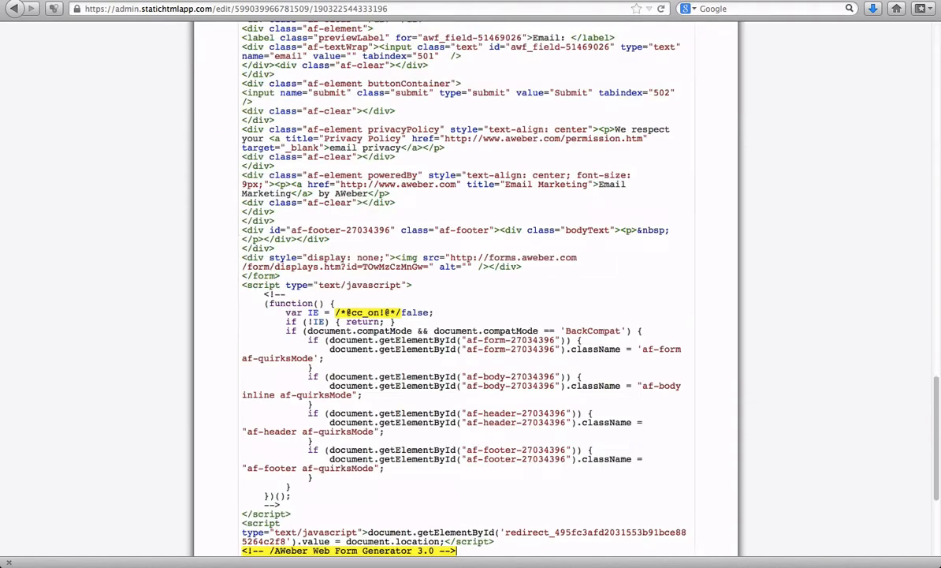
{"action": "scroll", "coordinate": [346, 274], "scroll_direction": "up", "scroll_amount": 3}
{"action": "scroll", "coordinate": [345, 274], "scroll_direction": "down", "scroll_amount": 8}
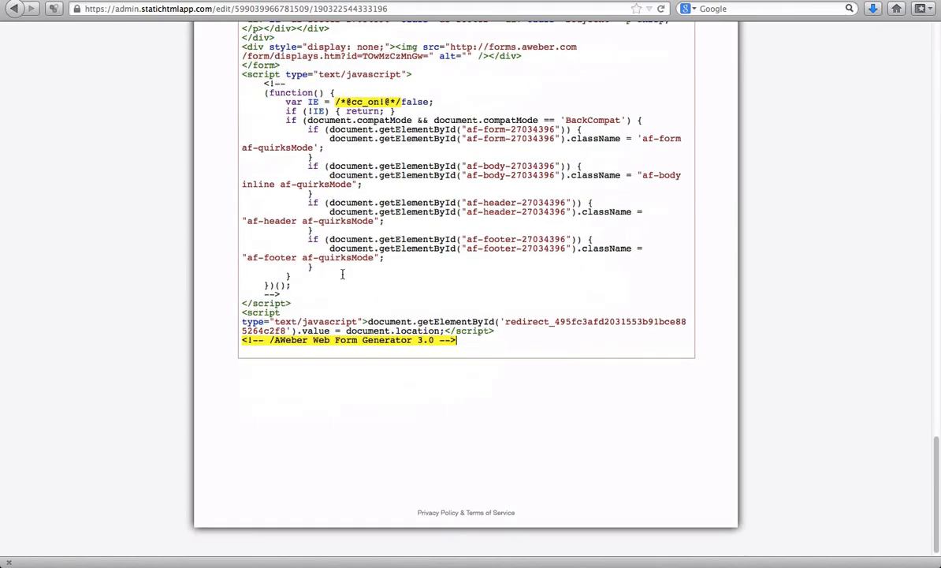
{"action": "scroll", "coordinate": [343, 274], "scroll_direction": "up", "scroll_amount": 9}
{"action": "scroll", "coordinate": [343, 274], "scroll_direction": "up", "scroll_amount": 15}
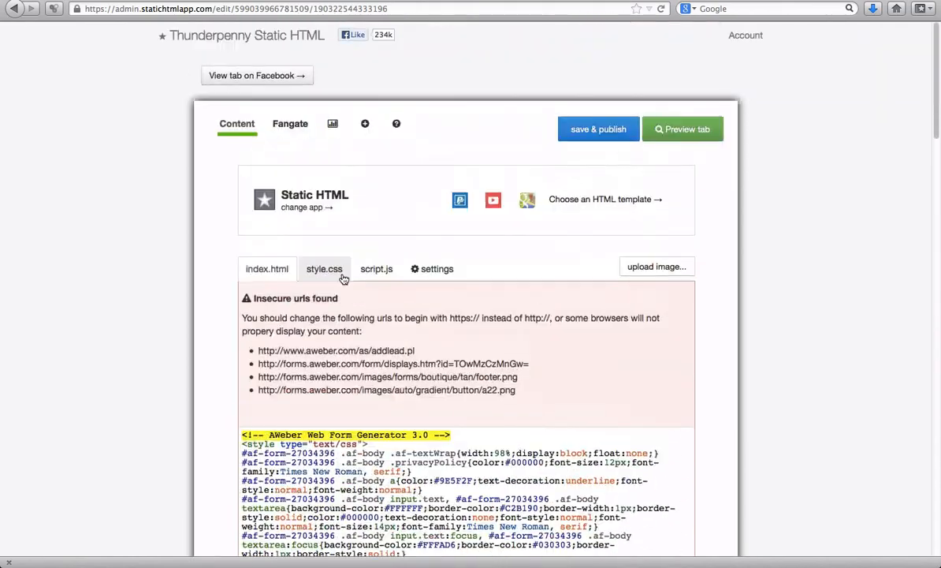
- Preview the tab to check the whole AWeber sign-up form, then close the preview
{"action": "left_click", "coordinate": [690, 130]}
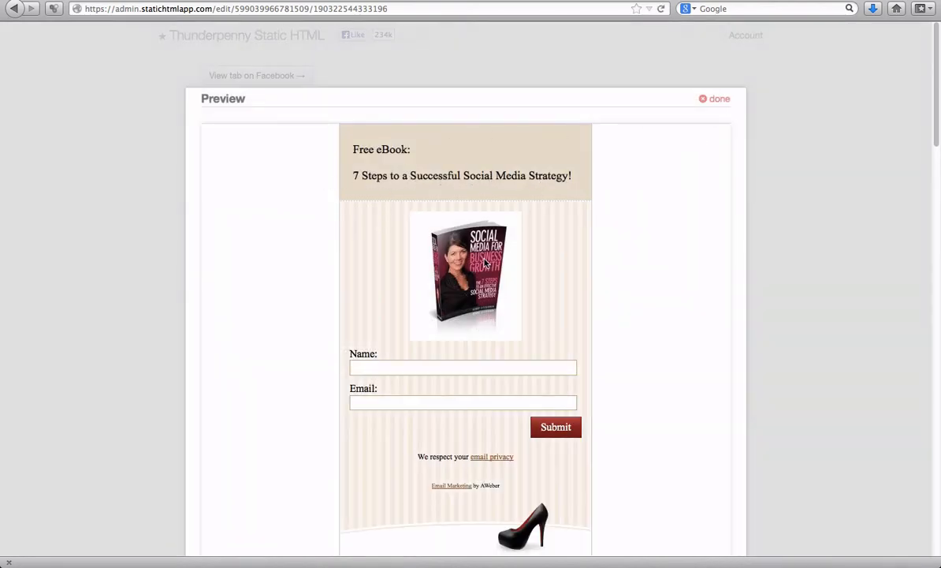
{"action": "scroll", "coordinate": [483, 265], "scroll_direction": "down", "scroll_amount": 3}
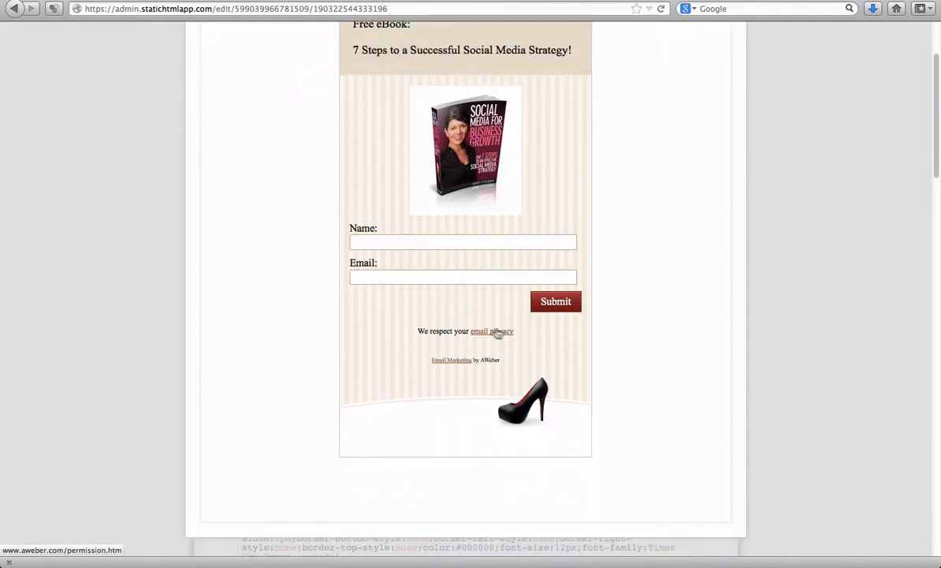
{"action": "scroll", "coordinate": [484, 359], "scroll_direction": "up", "scroll_amount": 3}
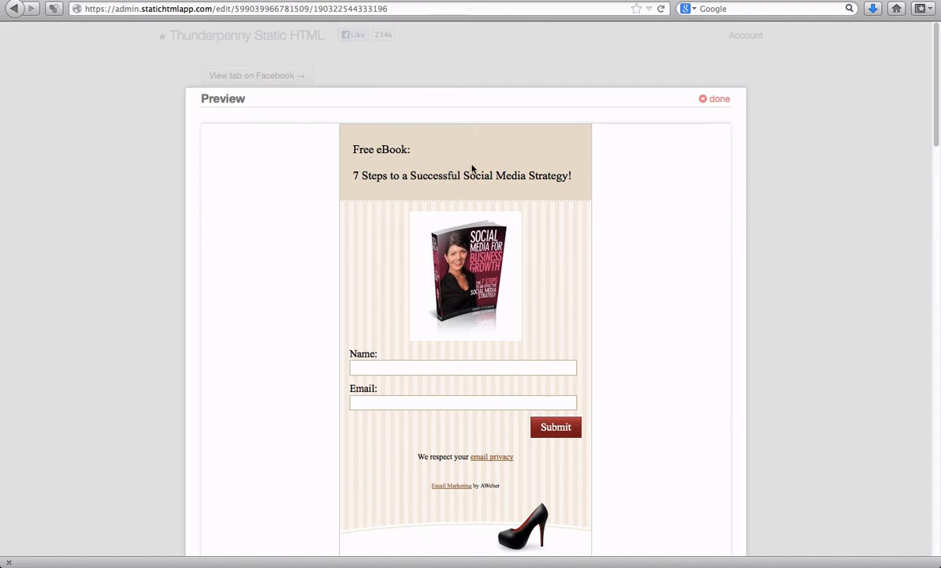
{"action": "left_click", "coordinate": [716, 101]}
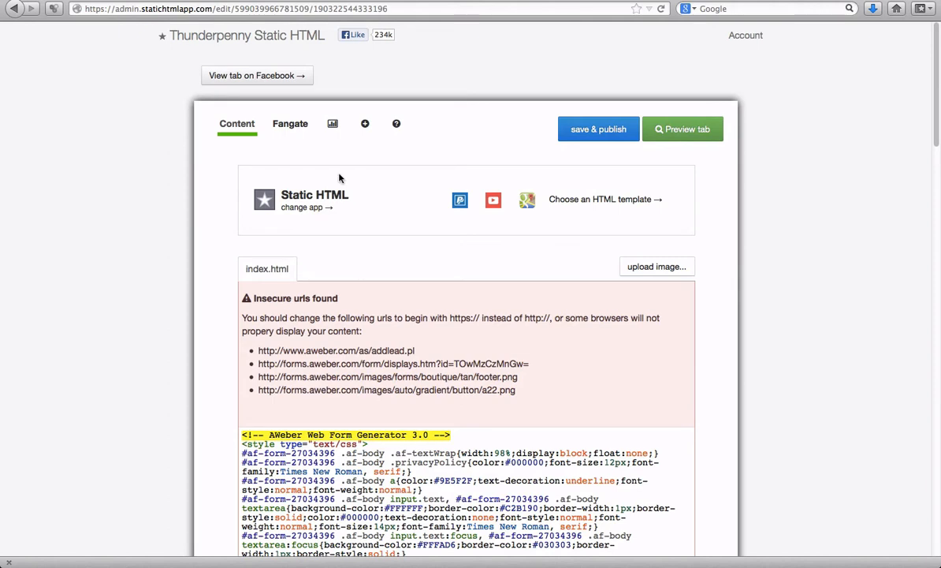
- Enable the fangate and set its visitor message to "Like Our Page to Get Access to our Free eBook" in bold dark red
{"action": "left_click", "coordinate": [298, 126]}
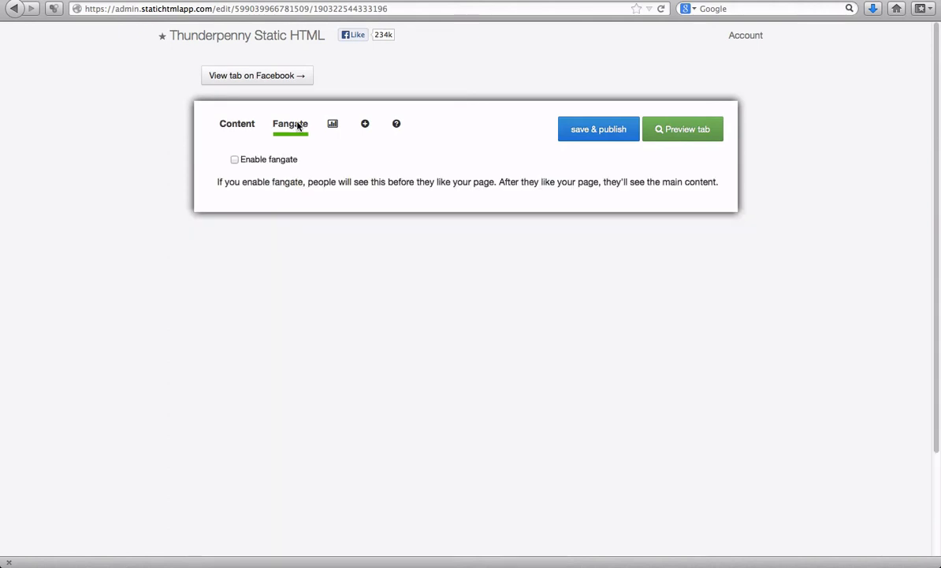
{"action": "left_click", "coordinate": [235, 161]}
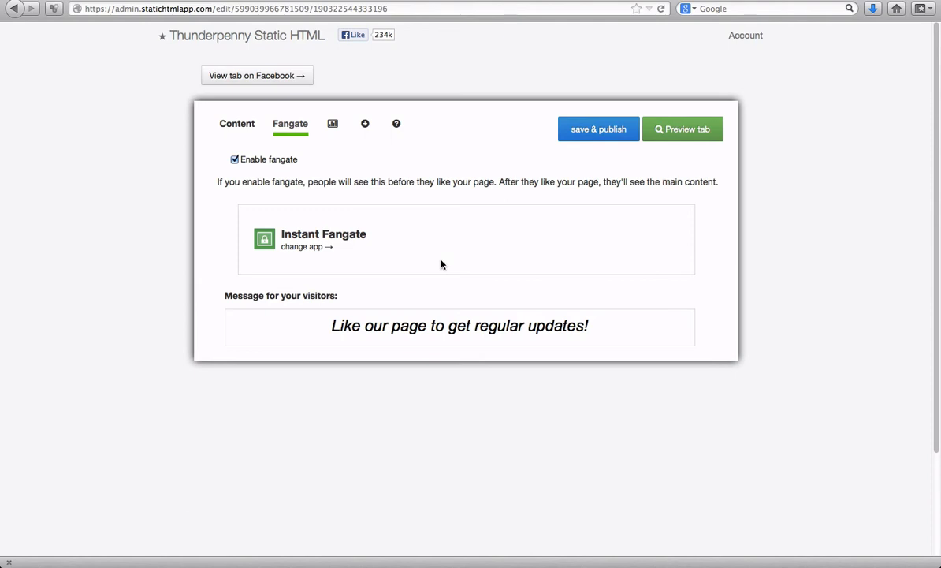
{"action": "left_click", "coordinate": [360, 326]}
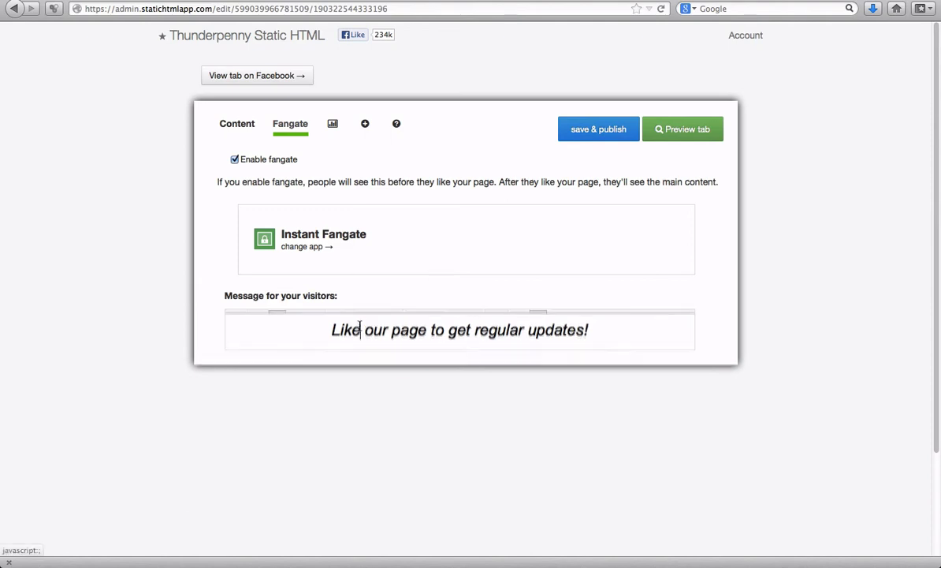
{"action": "left_click", "coordinate": [328, 348]}
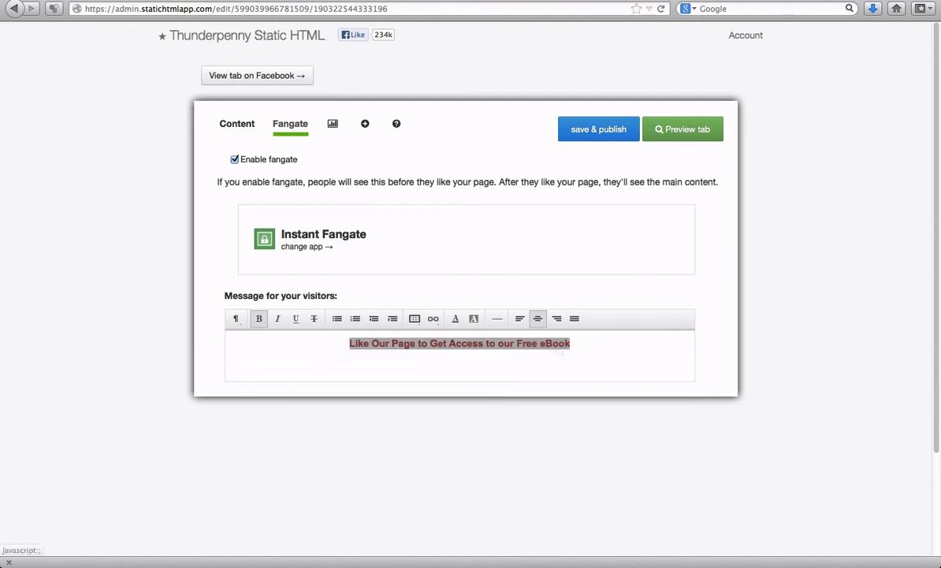
{"action": "left_click", "coordinate": [629, 360]}
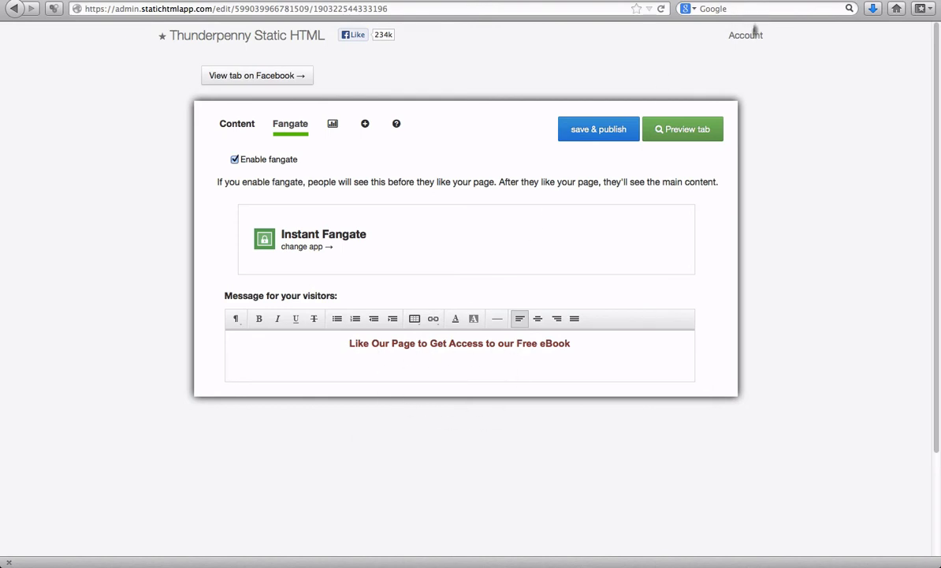
- Preview the tab's content and fangate, then save and publish the tab
{"action": "left_click", "coordinate": [699, 129]}
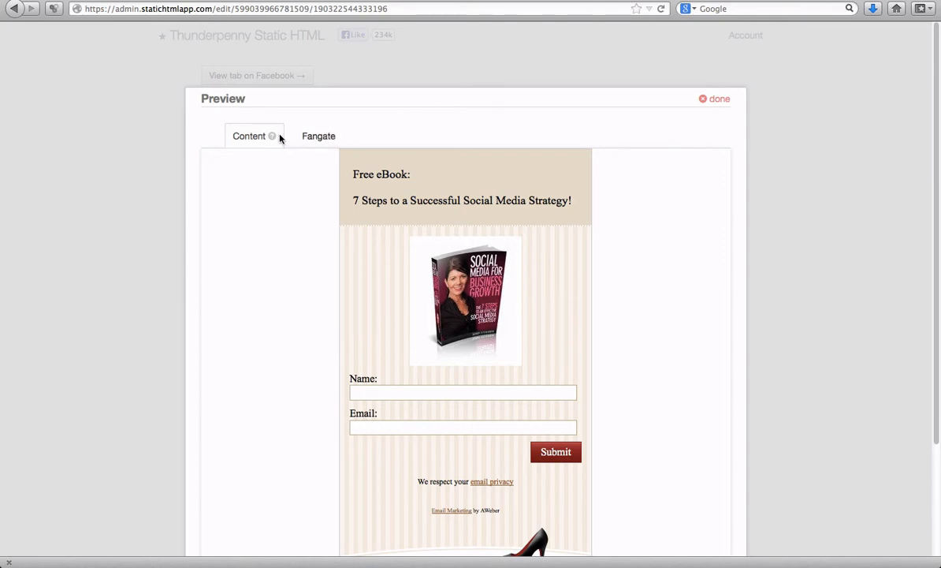
{"action": "left_click", "coordinate": [325, 137]}
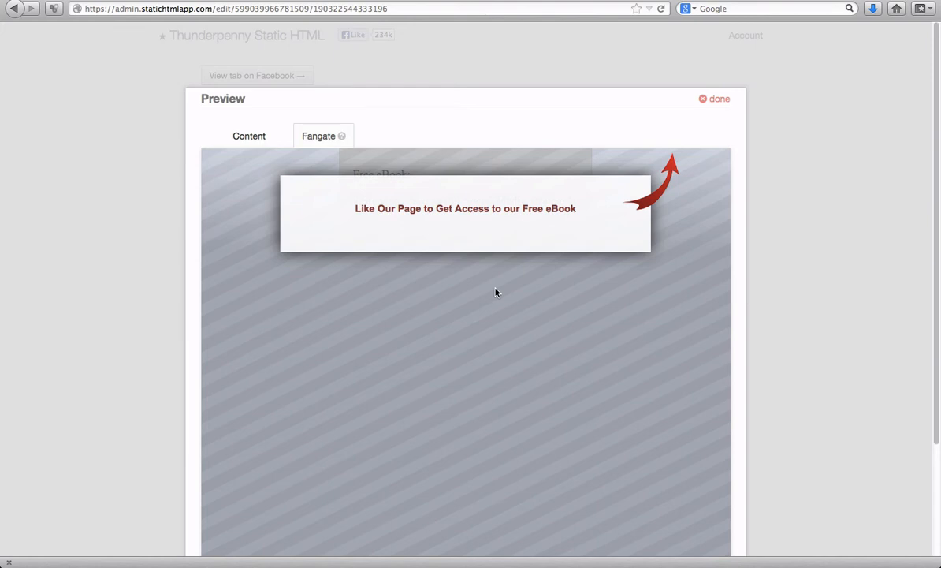
{"action": "left_click", "coordinate": [713, 100]}
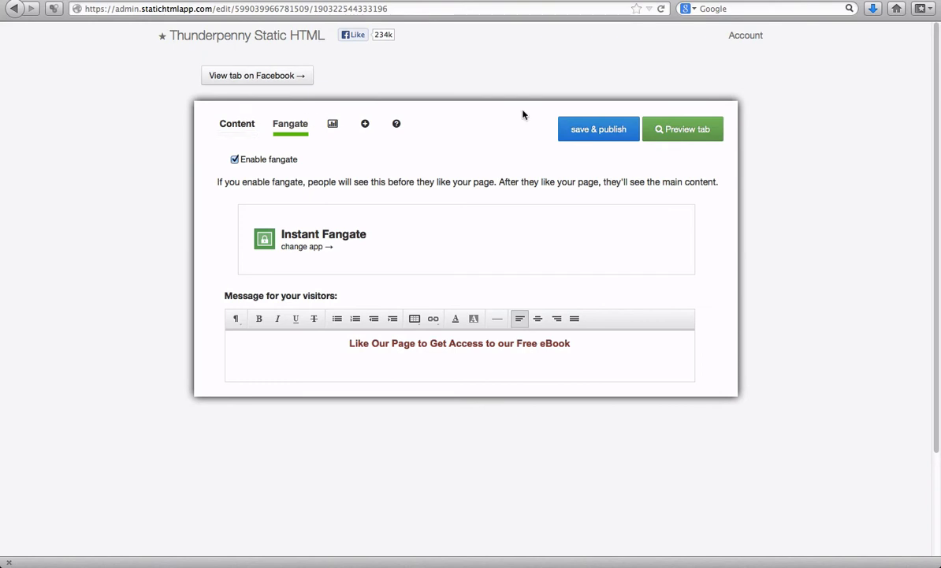
{"action": "left_click", "coordinate": [621, 132]}
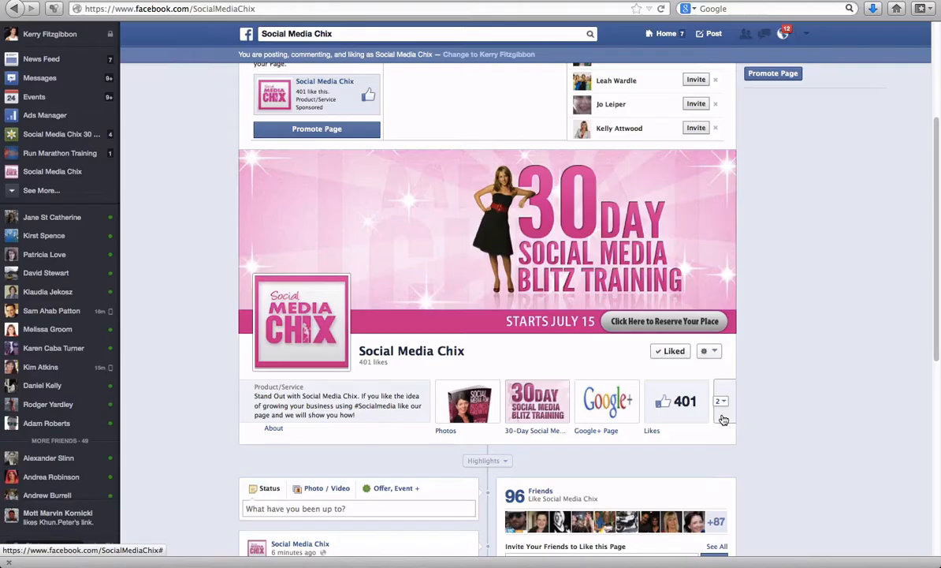
- Set the Welcome tab's custom name to "Free eBook" and swap its position with the Google+ Page tab
{"action": "left_click", "coordinate": [721, 403]}
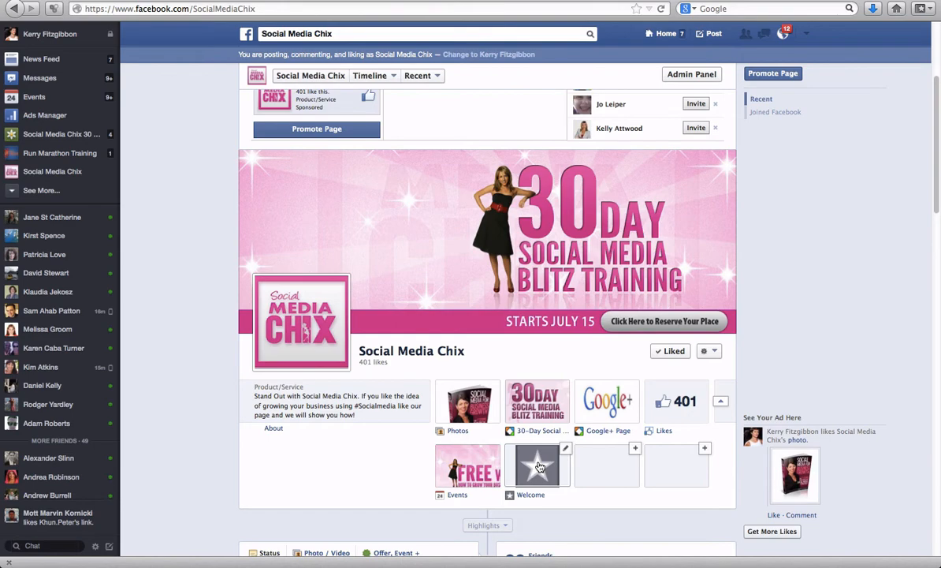
{"action": "scroll", "coordinate": [504, 434], "scroll_direction": "down", "scroll_amount": 3}
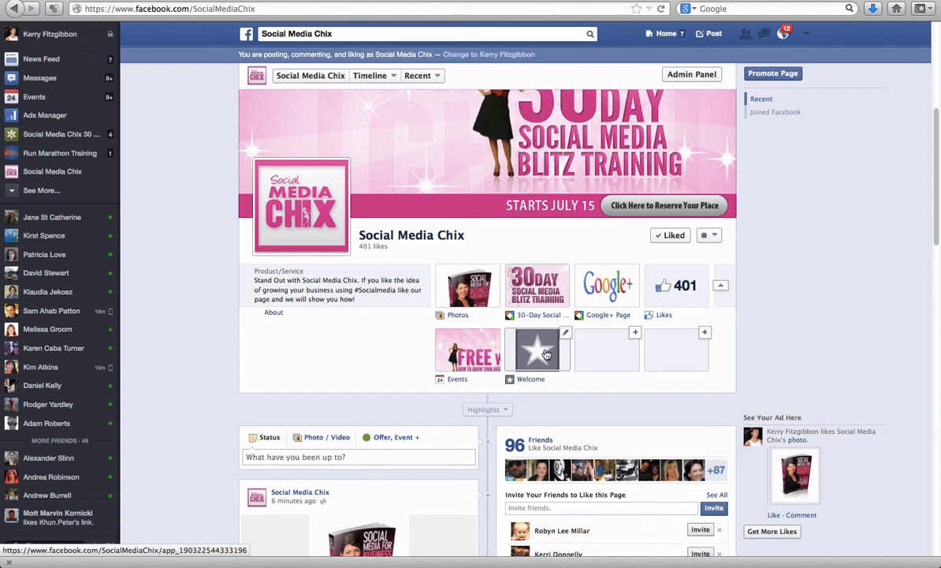
{"action": "left_click", "coordinate": [566, 335]}
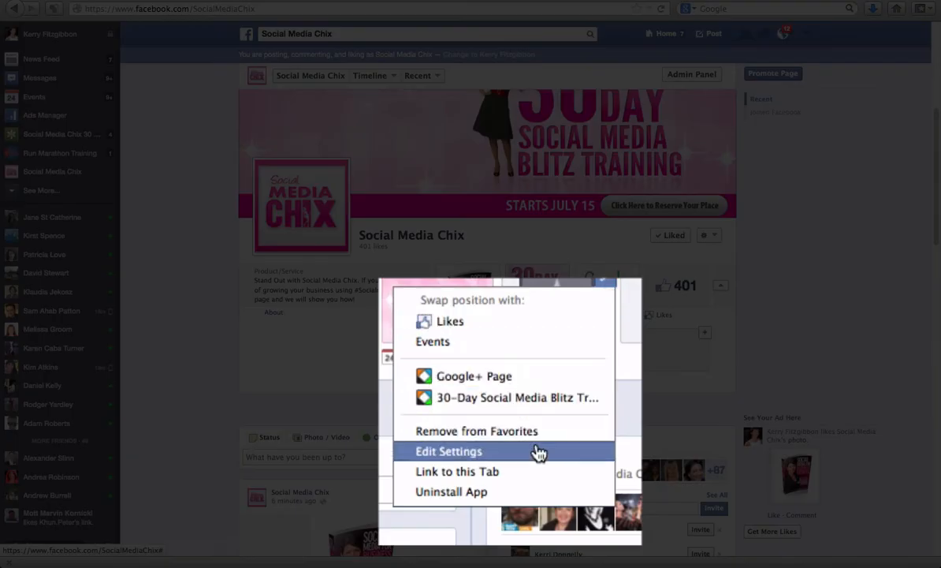
{"action": "left_click", "coordinate": [525, 434]}
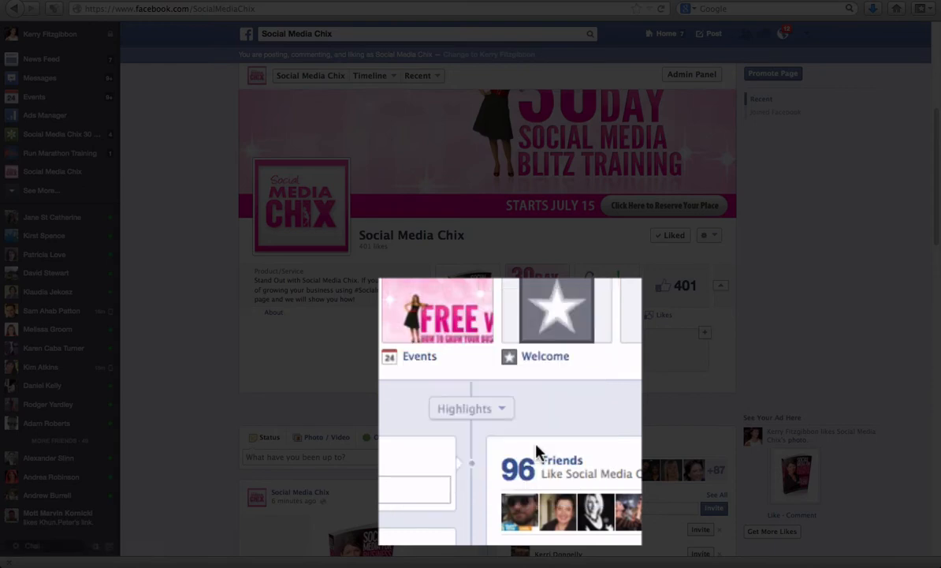
{"action": "left_click", "coordinate": [463, 192]}
{"action": "type", "text": "Free eBook"}
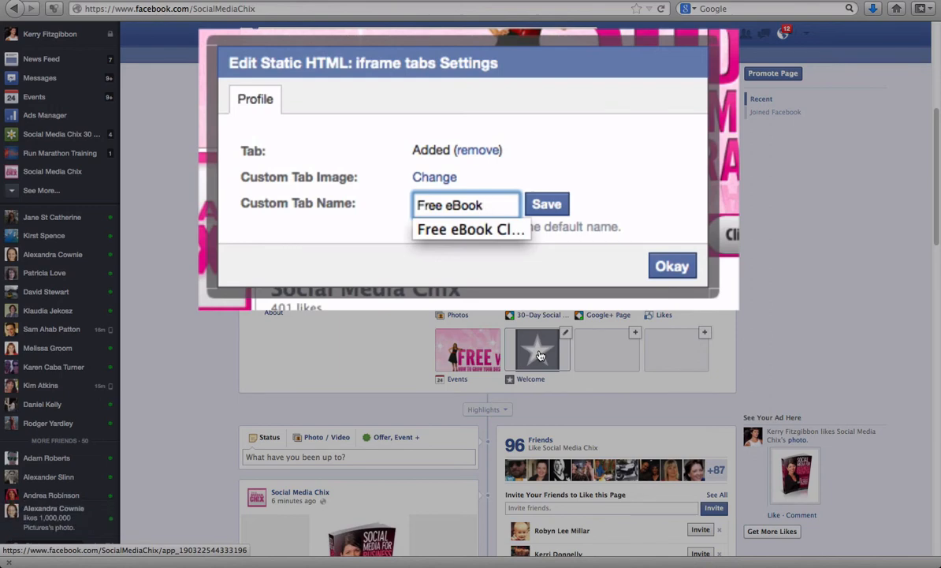
{"action": "left_click", "coordinate": [555, 207]}
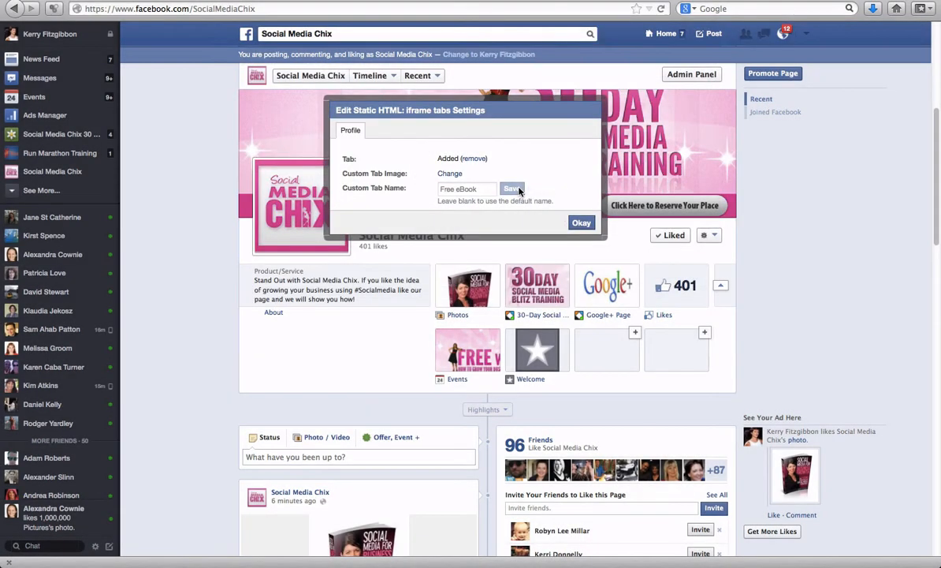
{"action": "left_click", "coordinate": [584, 224]}
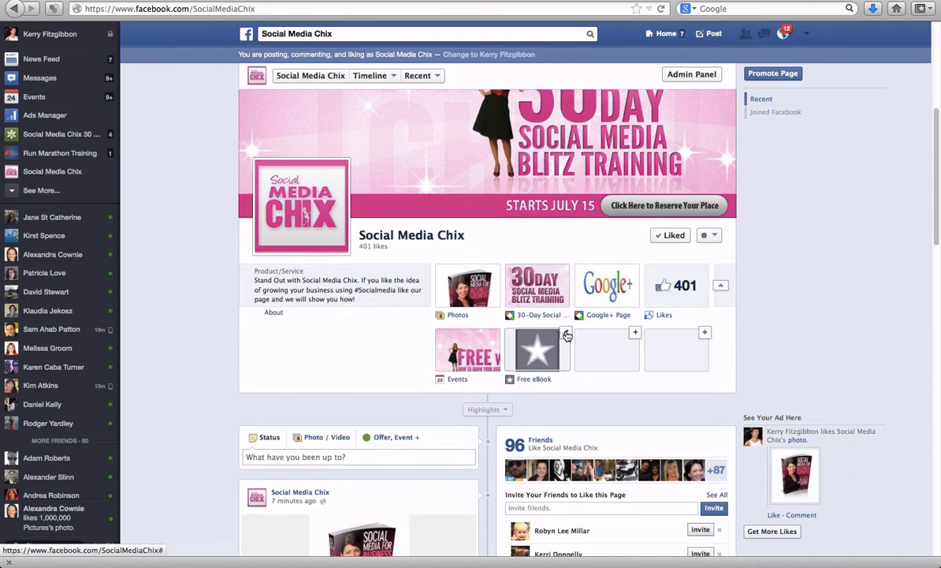
{"action": "left_click", "coordinate": [566, 333]}
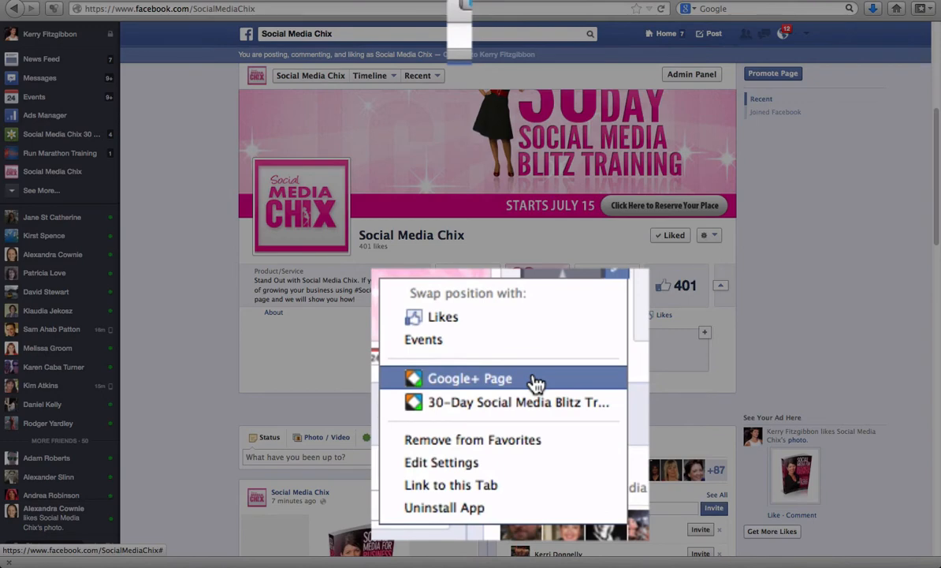
{"action": "left_click", "coordinate": [535, 381]}
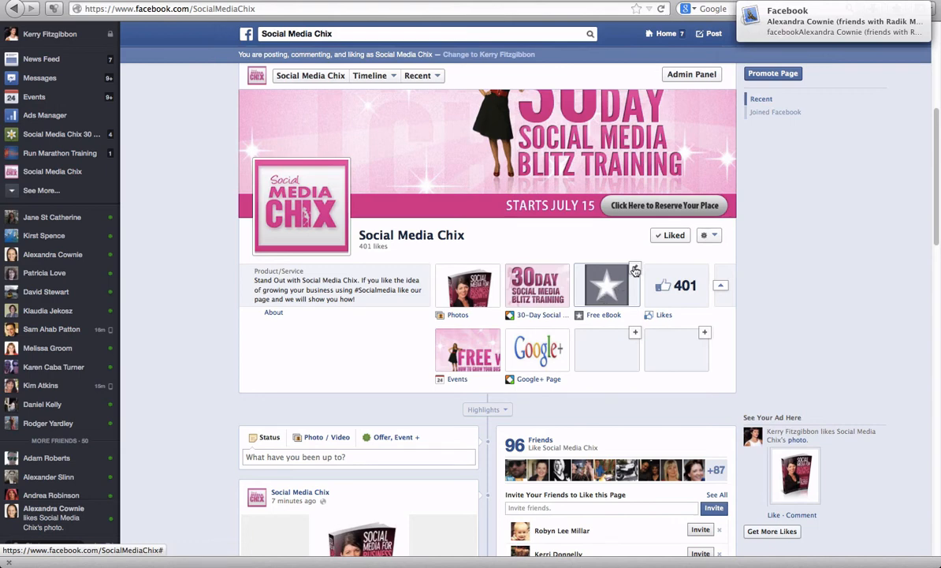
- Open the Free eBook tab's content editor and switch its content to the free Website app
{"action": "left_click", "coordinate": [613, 293]}
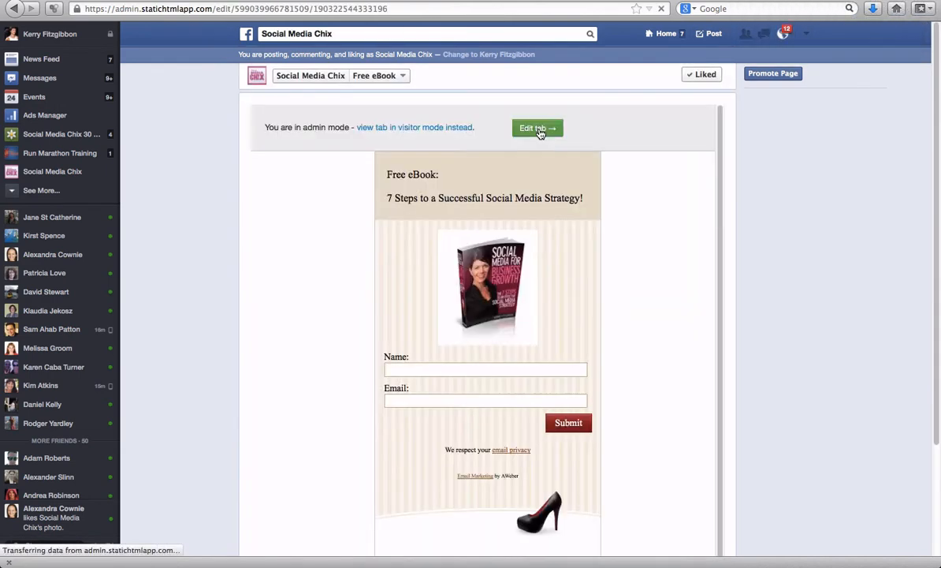
{"action": "left_click", "coordinate": [539, 129]}
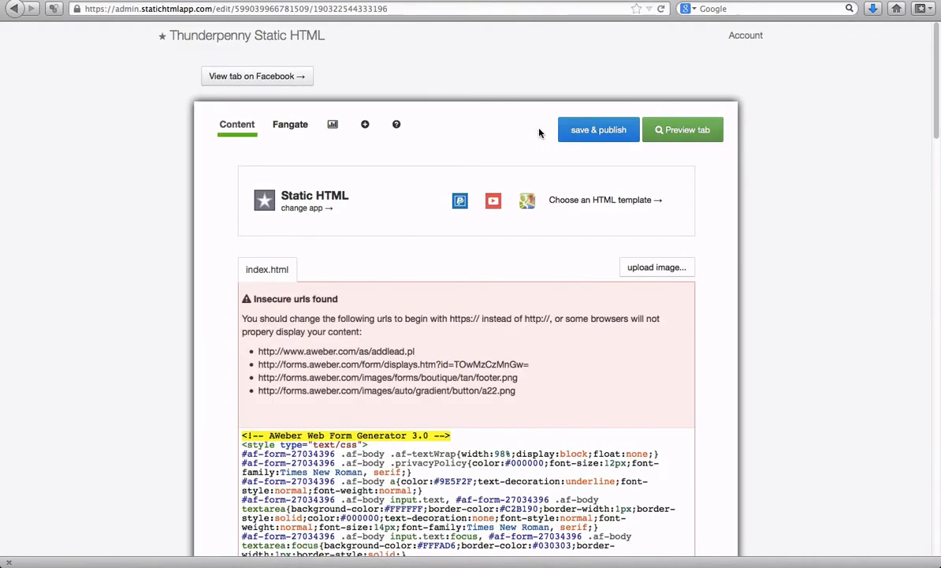
{"action": "left_click", "coordinate": [644, 202]}
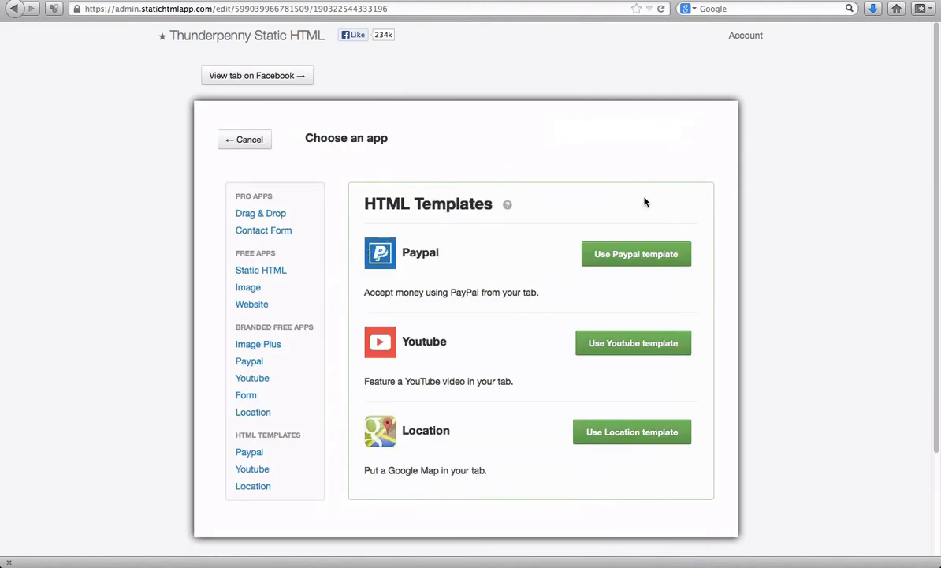
{"action": "left_click", "coordinate": [260, 289]}
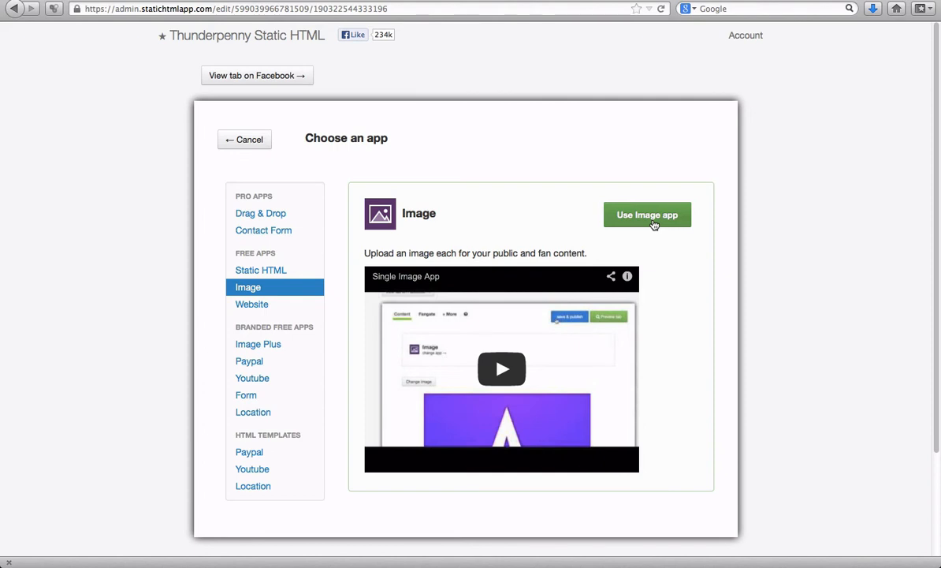
{"action": "left_click", "coordinate": [255, 307]}
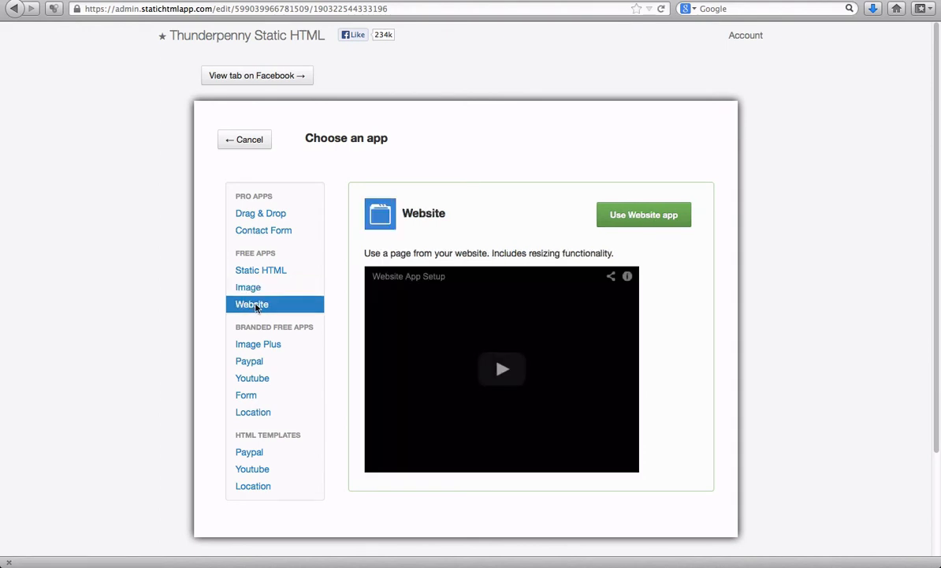
{"action": "left_click", "coordinate": [644, 215]}
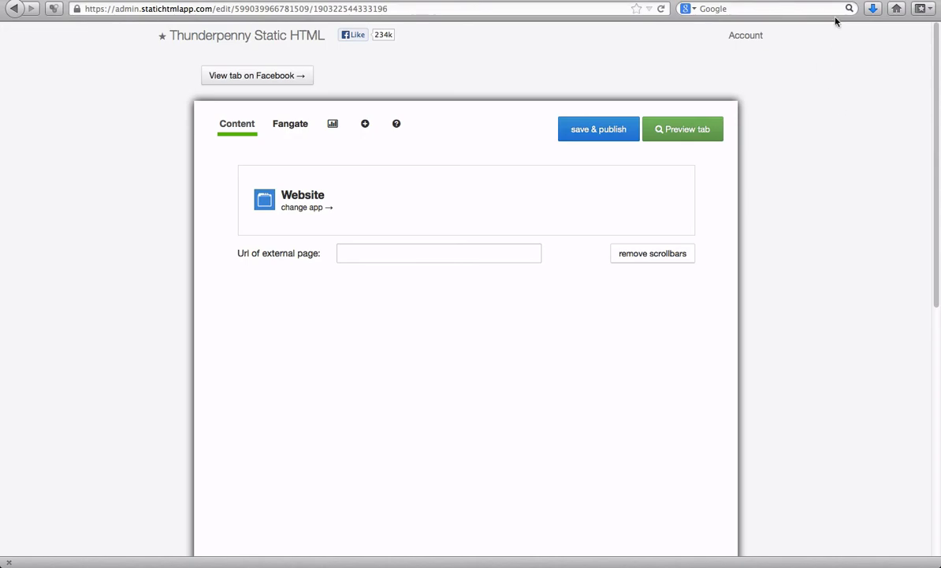
{"action": "left_click", "coordinate": [769, 1]}
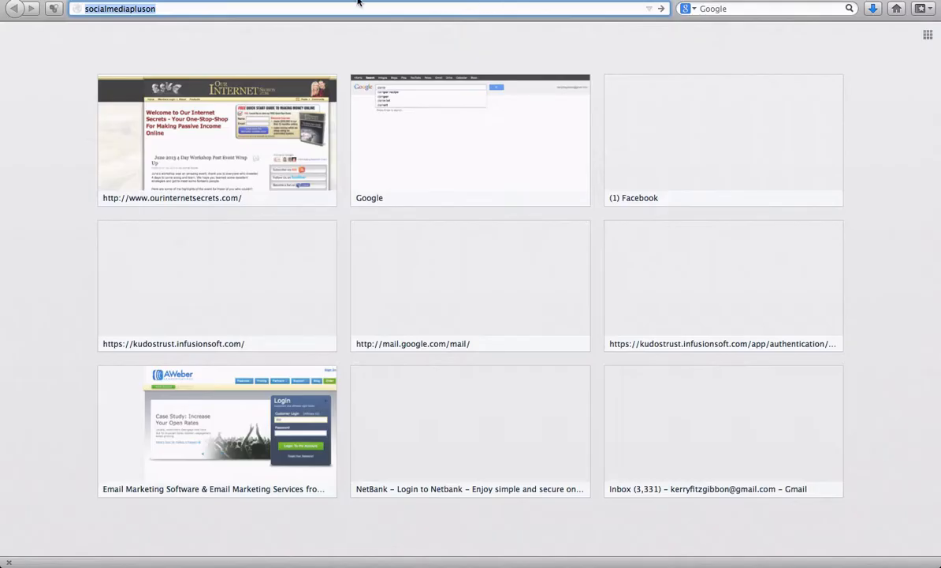
{"action": "type", "text": "www"}
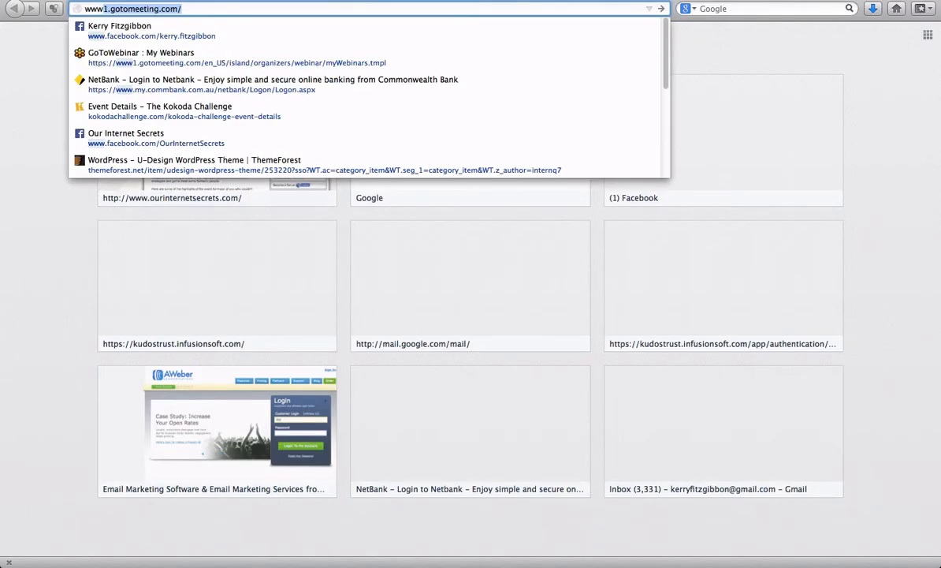
{"action": "type", "text": ".socialmediachix.com"}
{"action": "key", "text": "Return"}
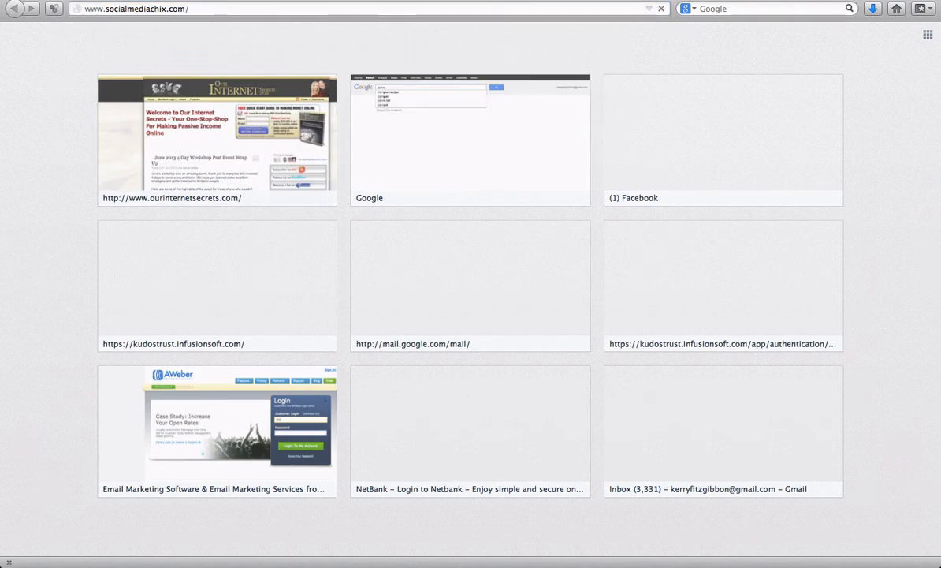
{"action": "left_click", "coordinate": [209, 10]}
{"action": "key", "text": "super+c"}
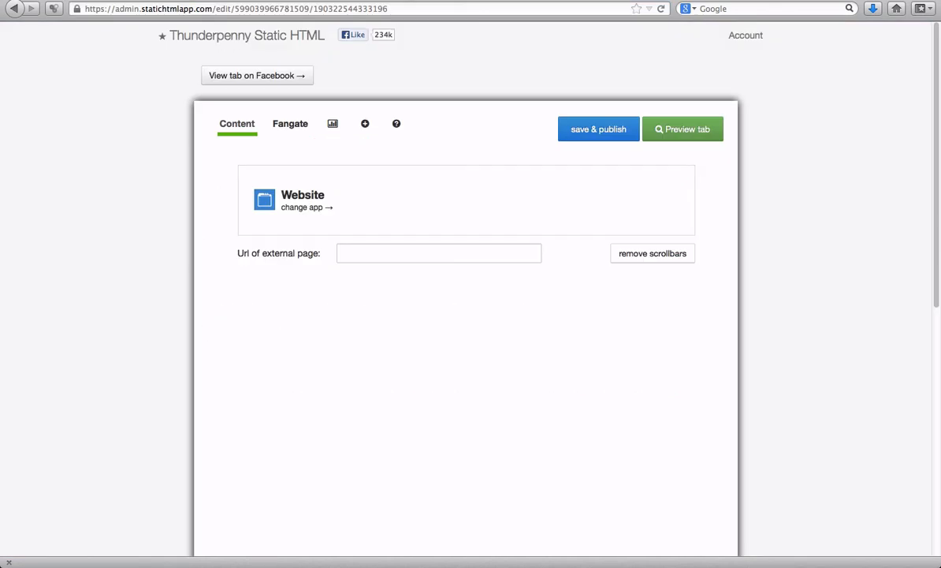
{"action": "left_click", "coordinate": [398, 251]}
{"action": "key", "text": "super+v"}
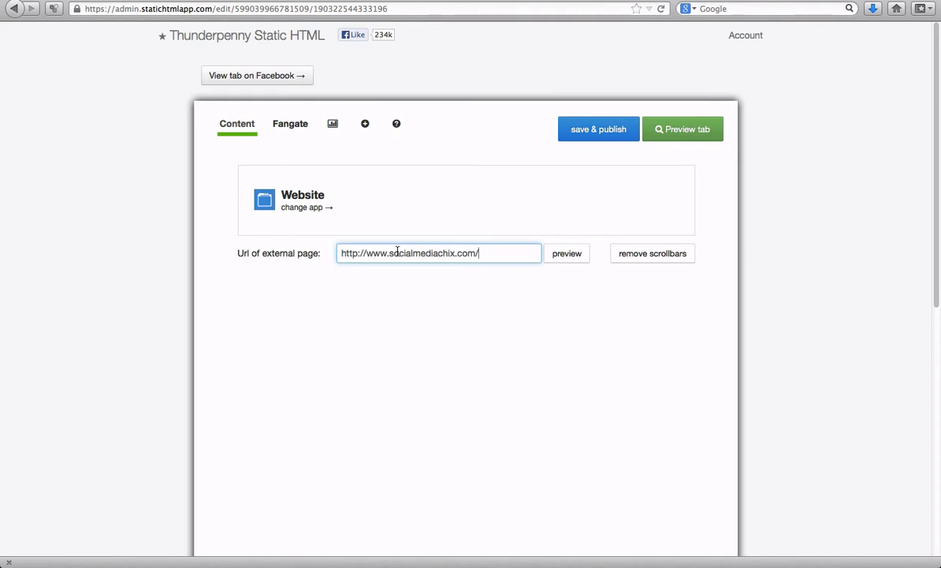
- Preview the external page in the Website app and check how its width and length fit the frame
{"action": "left_click", "coordinate": [565, 257]}
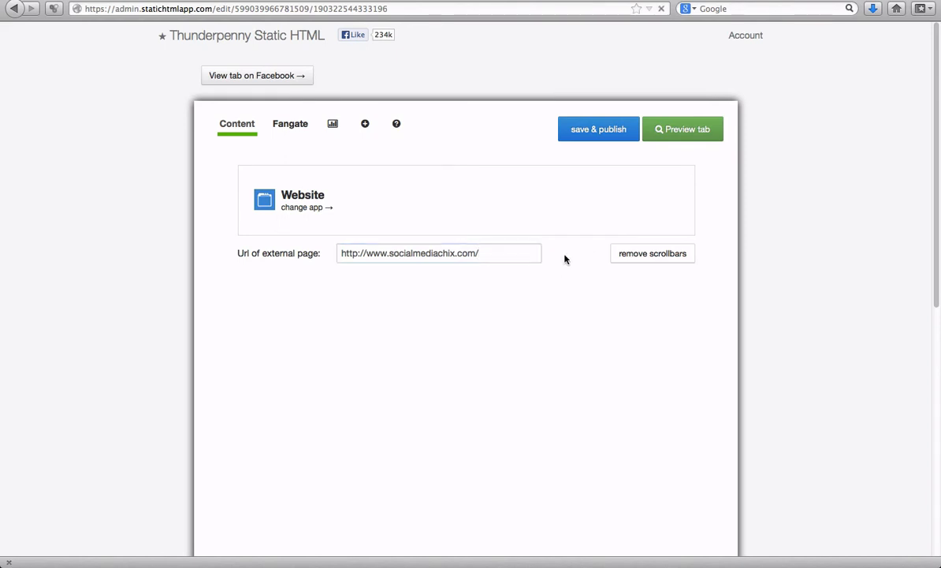
{"action": "scroll", "coordinate": [409, 400], "scroll_direction": "right", "scroll_amount": 3}
{"action": "scroll", "coordinate": [409, 401], "scroll_direction": "left", "scroll_amount": 3}
{"action": "scroll", "coordinate": [409, 401], "scroll_direction": "down", "scroll_amount": 5}
{"action": "scroll", "coordinate": [409, 400], "scroll_direction": "up", "scroll_amount": 5}
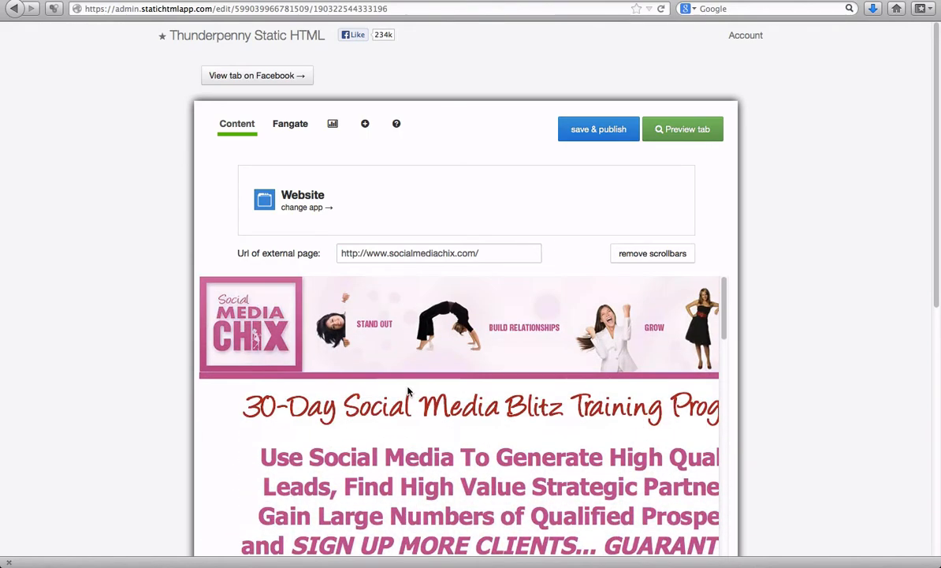
- Remove the scrollbars from the embedded website and check the resized page down to its lower end
{"action": "left_click", "coordinate": [653, 254]}
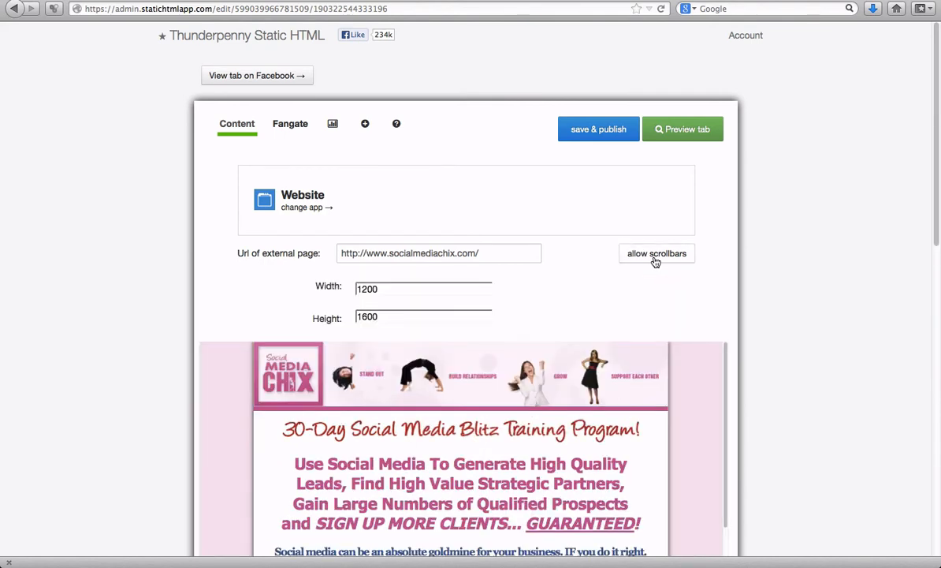
{"action": "scroll", "coordinate": [515, 401], "scroll_direction": "down", "scroll_amount": 10}
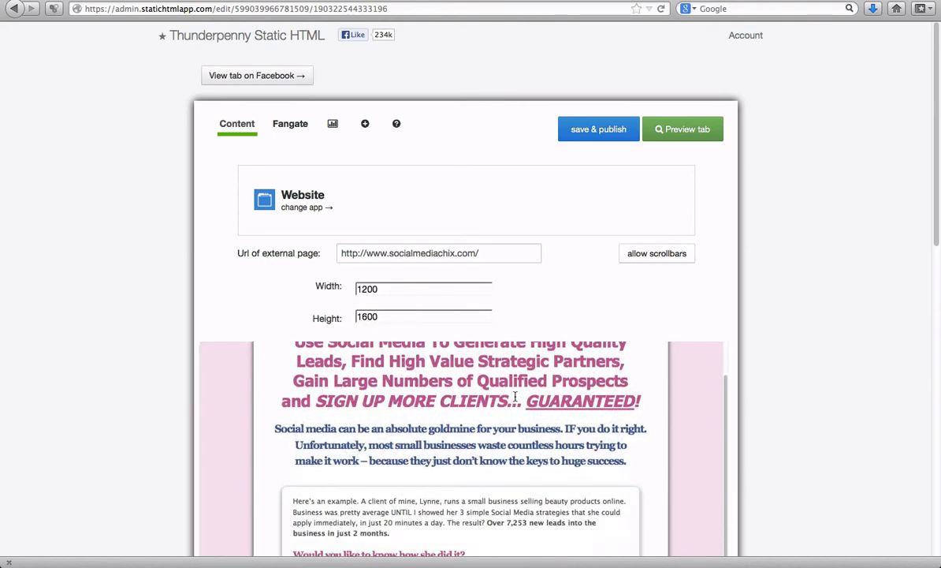
{"action": "scroll", "coordinate": [514, 401], "scroll_direction": "up", "scroll_amount": 10}
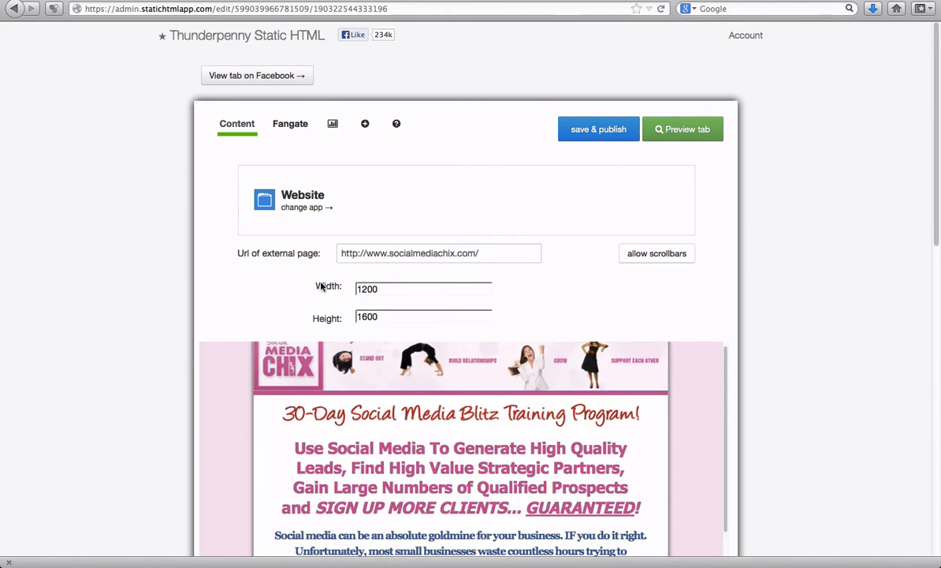
{"action": "scroll", "coordinate": [558, 338], "scroll_direction": "down", "scroll_amount": 8}
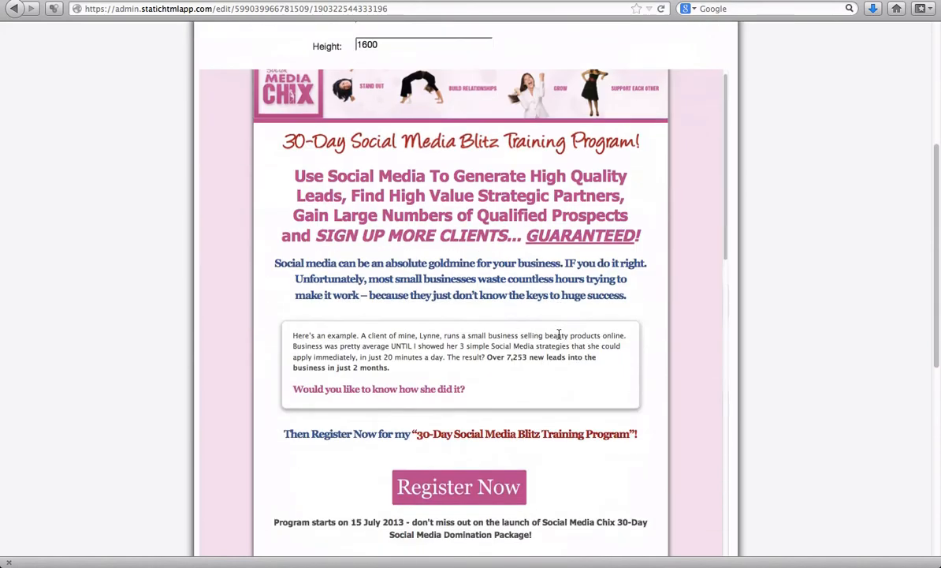
{"action": "scroll", "coordinate": [558, 338], "scroll_direction": "down", "scroll_amount": 4}
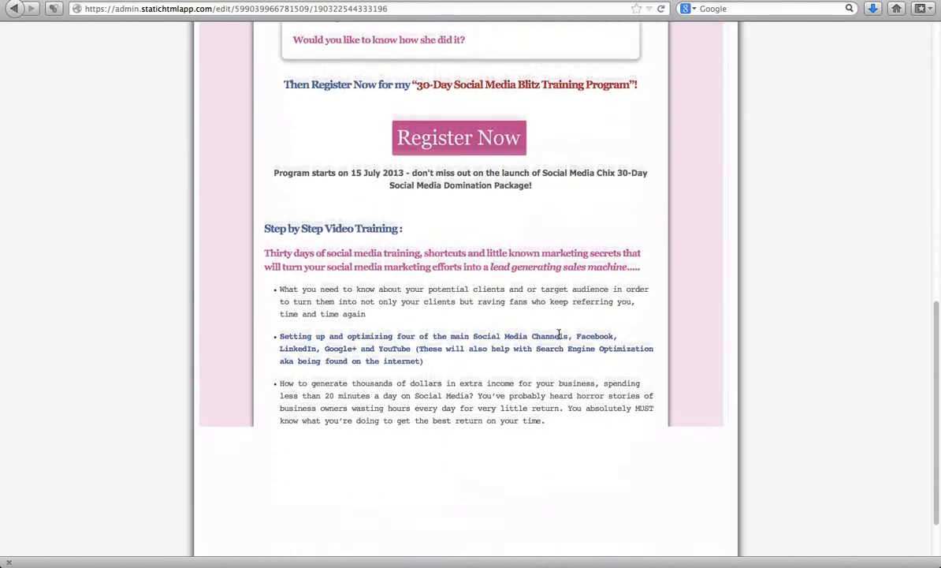
{"action": "scroll", "coordinate": [559, 338], "scroll_direction": "up", "scroll_amount": 10}
{"action": "scroll", "coordinate": [559, 338], "scroll_direction": "up", "scroll_amount": 3}
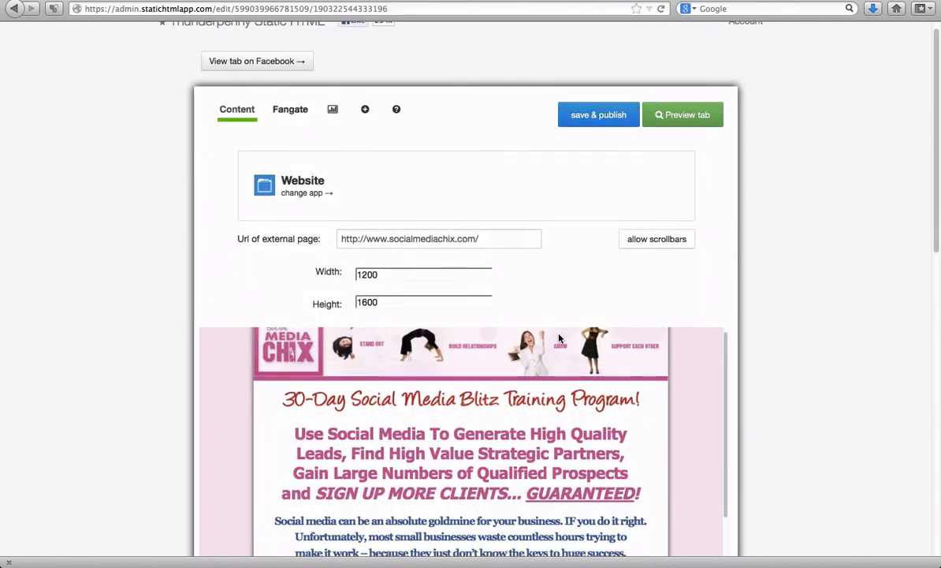
- Preview the tab's website content, close the preview, and save and publish the tab
{"action": "left_click", "coordinate": [671, 116]}
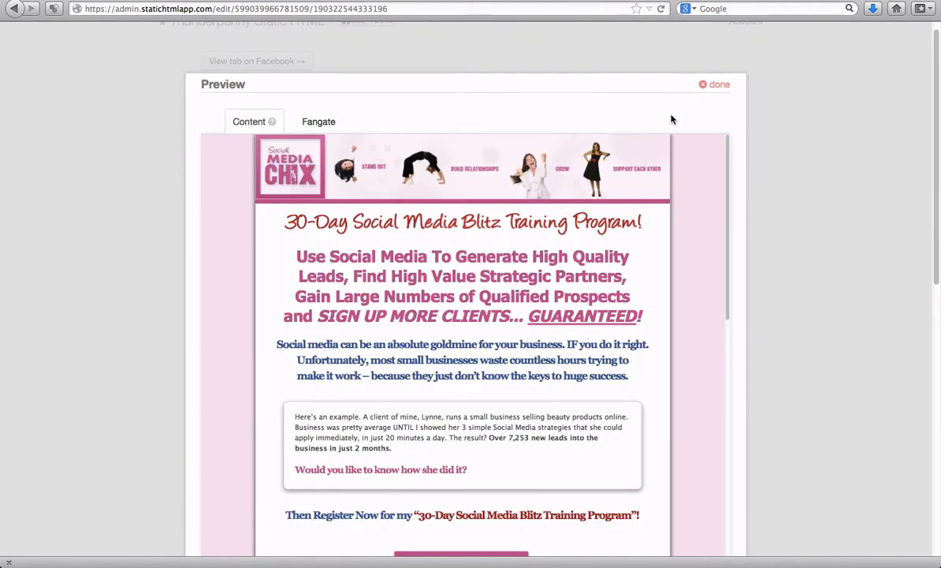
{"action": "scroll", "coordinate": [603, 240], "scroll_direction": "down", "scroll_amount": 5}
{"action": "scroll", "coordinate": [602, 241], "scroll_direction": "up", "scroll_amount": 5}
{"action": "left_click", "coordinate": [715, 84]}
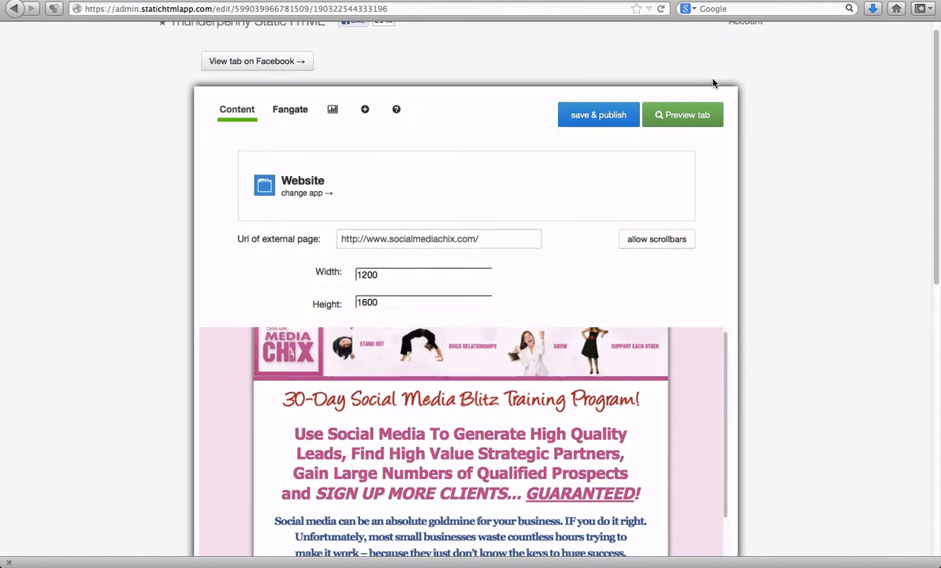
{"action": "left_click", "coordinate": [599, 116]}
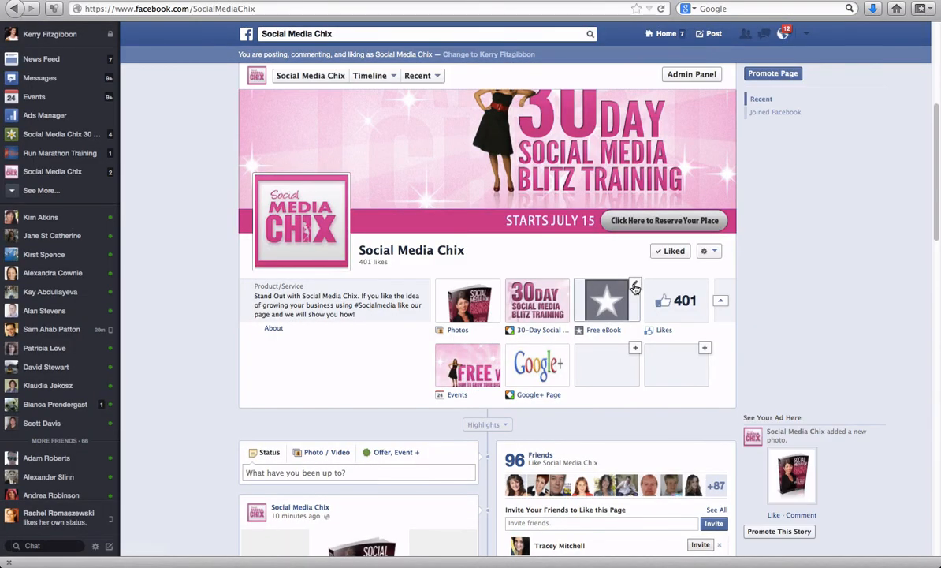
- Rename the Free eBook tab as Website in its app settings, save the custom name and close the settings
{"action": "left_click", "coordinate": [634, 286]}
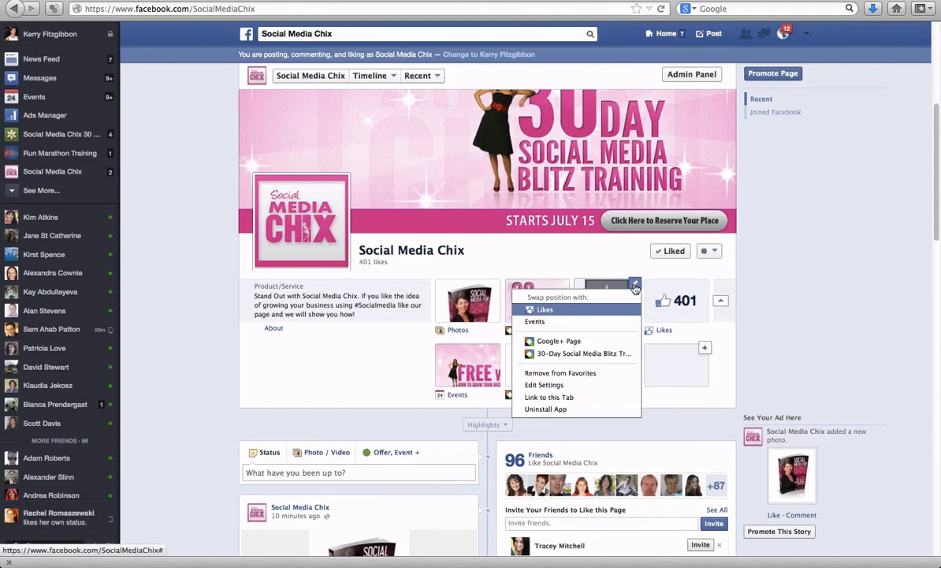
{"action": "left_click", "coordinate": [561, 390]}
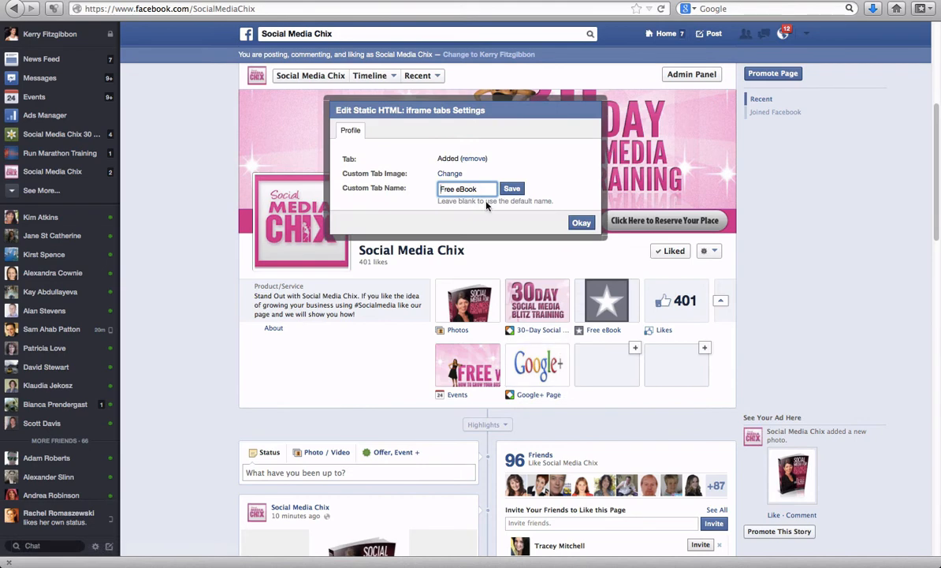
{"action": "key", "text": "BackSpace"}
{"action": "key", "text": "BackSpace"}
{"action": "key", "text": "BackSpace"}
{"action": "key", "text": "BackSpace"}
{"action": "key", "text": "BackSpace"}
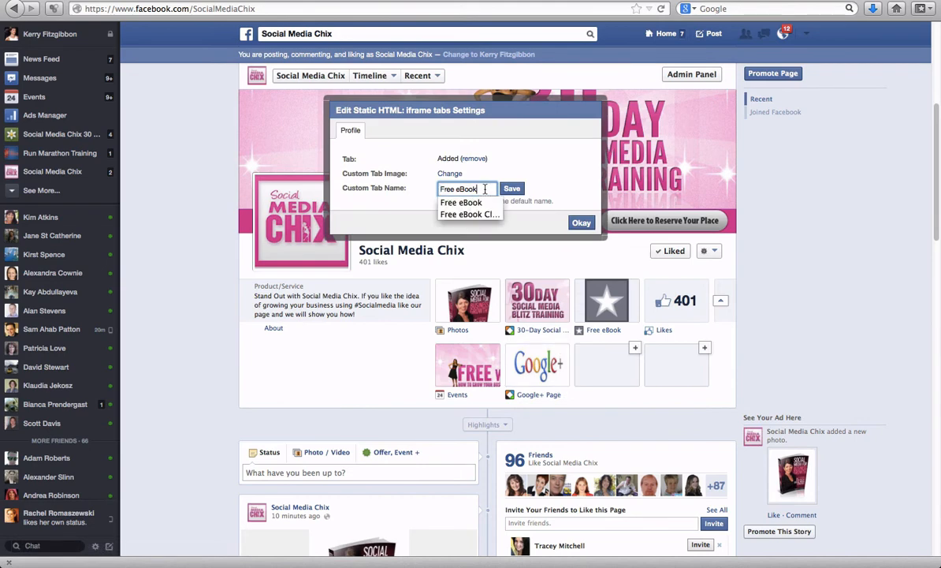
{"action": "key", "text": "BackSpace"}
{"action": "key", "text": "BackSpace"}
{"action": "key", "text": "BackSpace"}
{"action": "key", "text": "BackSpace"}
{"action": "key", "text": "BackSpace"}
{"action": "type", "text": "We"}
{"action": "type", "text": "lco"}
{"action": "key", "text": "BackSpace"}
{"action": "key", "text": "BackSpace"}
{"action": "key", "text": "BackSpace"}
{"action": "key", "text": "BackSpace"}
{"action": "key", "text": "BackSpace"}
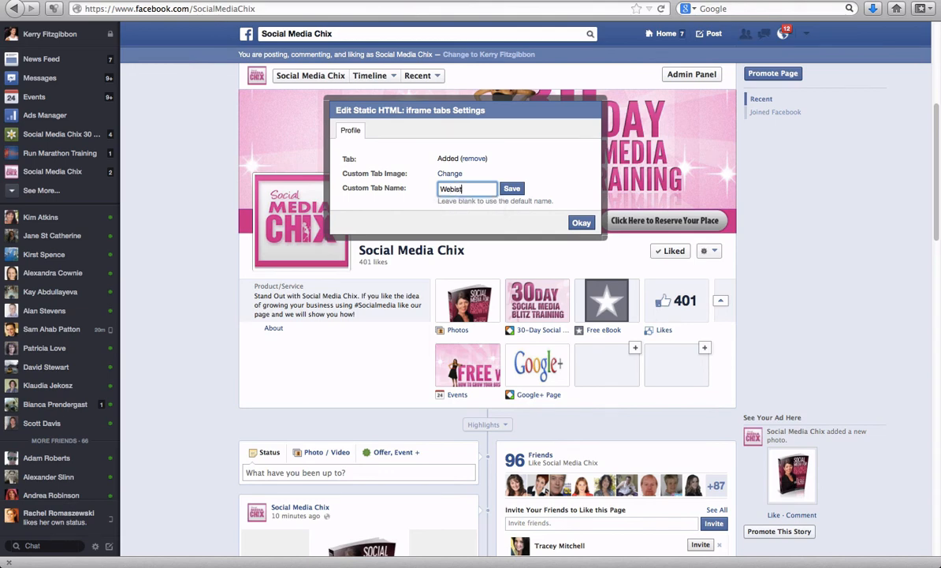
{"action": "type", "text": "Res"}
{"action": "key", "text": "BackSpace"}
{"action": "type", "text": "gister here"}
{"action": "key", "text": "BackSpace"}
{"action": "key", "text": "BackSpace"}
{"action": "key", "text": "BackSpace"}
{"action": "key", "text": "BackSpace"}
{"action": "key", "text": "BackSpace"}
{"action": "key", "text": "BackSpace"}
{"action": "key", "text": "BackSpace"}
{"action": "key", "text": "BackSpace"}
{"action": "key", "text": "BackSpace"}
{"action": "key", "text": "BackSpace"}
{"action": "key", "text": "BackSpace"}
{"action": "key", "text": "BackSpace"}
{"action": "key", "text": "BackSpace"}
{"action": "type", "text": "W"}
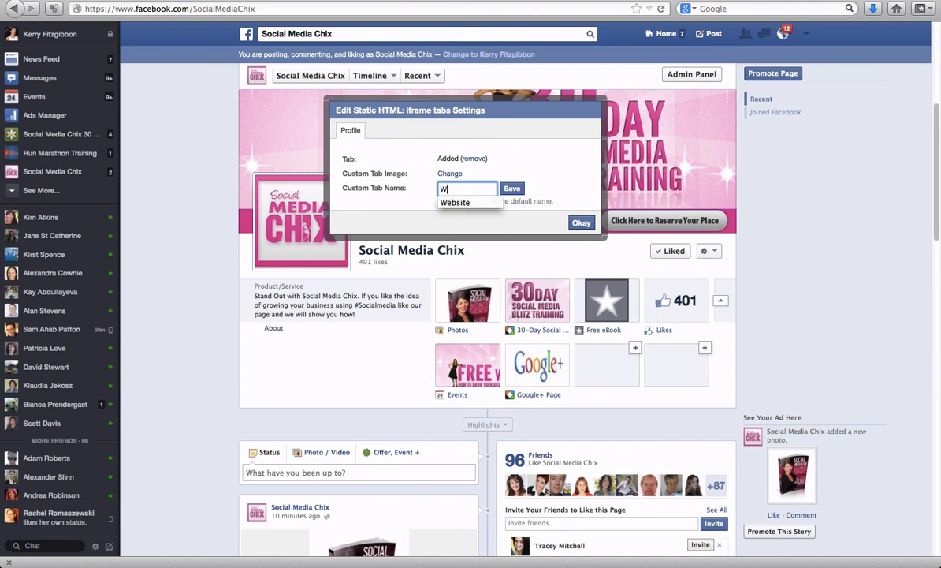
{"action": "type", "text": "ebsite"}
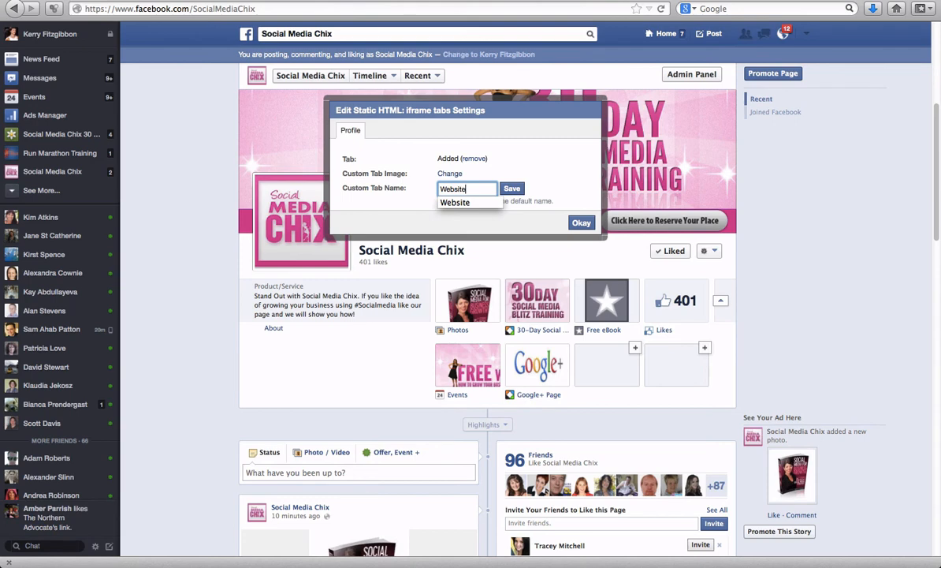
{"action": "left_click", "coordinate": [513, 190]}
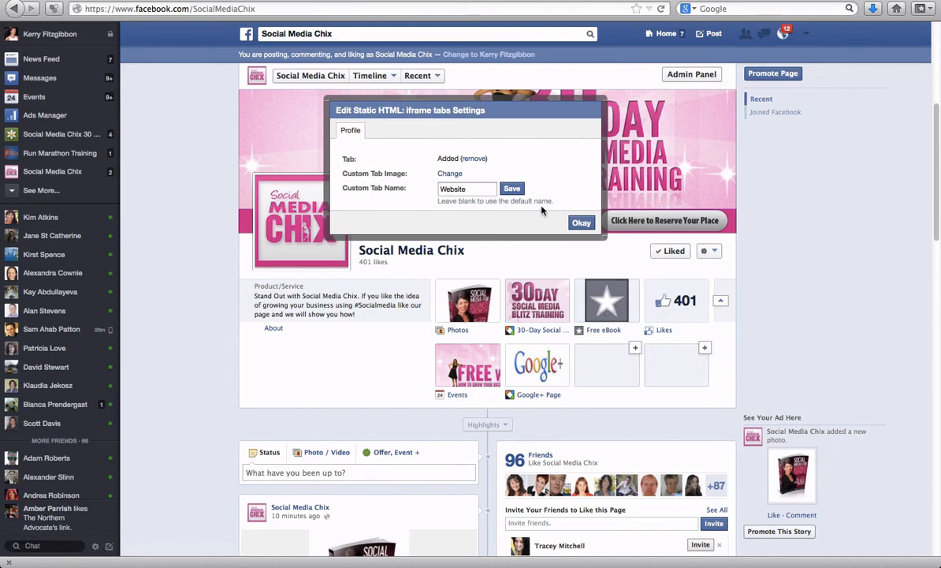
{"action": "left_click", "coordinate": [514, 189]}
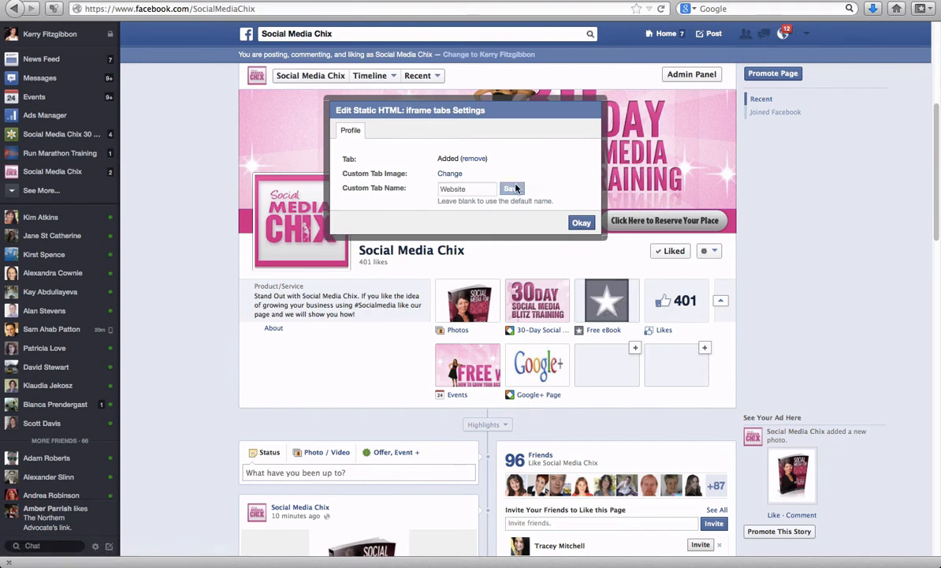
{"action": "left_click", "coordinate": [581, 223]}
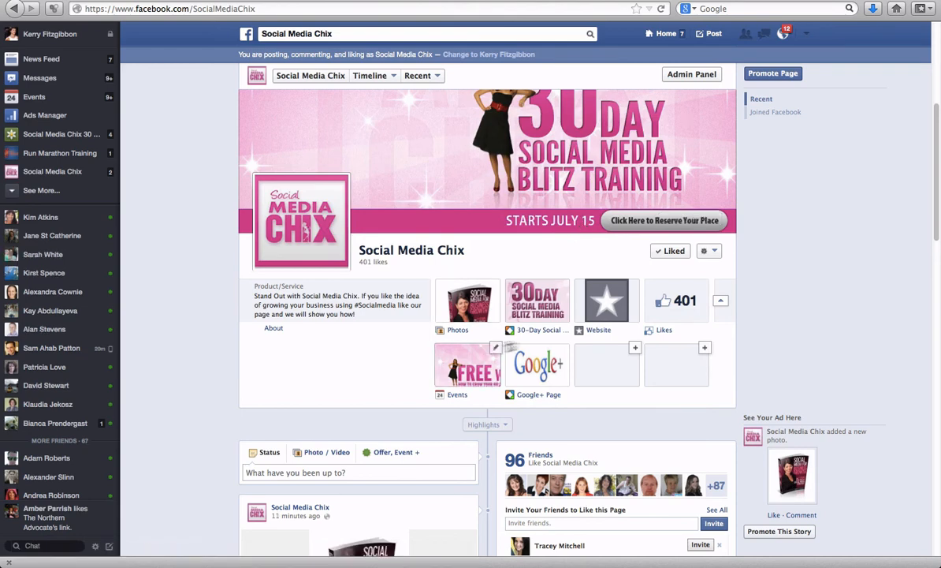
- Open the Website tab, test the embedded site's Register Now link through to the PayPal checkout, and return to the tab
{"action": "left_click", "coordinate": [604, 305]}
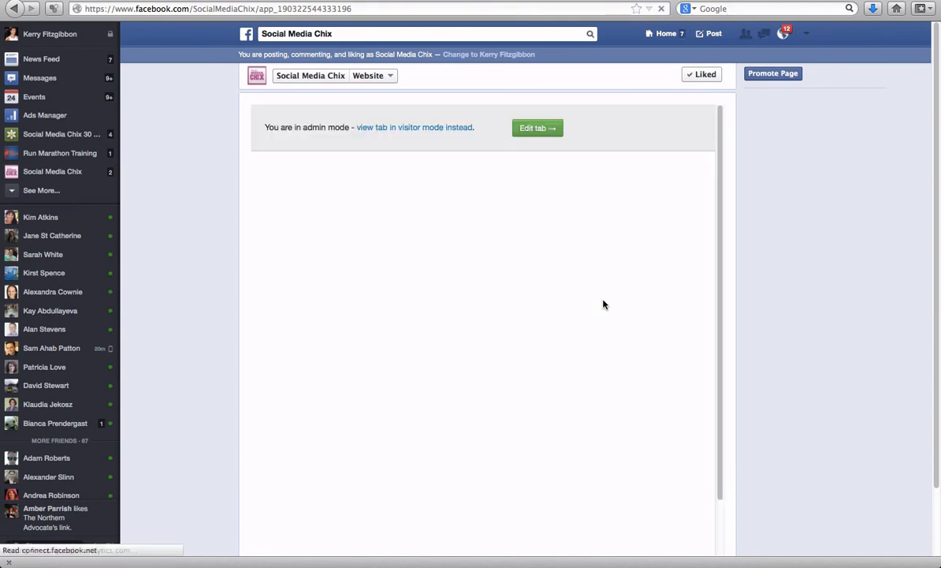
{"action": "scroll", "coordinate": [547, 230], "scroll_direction": "down", "scroll_amount": 5}
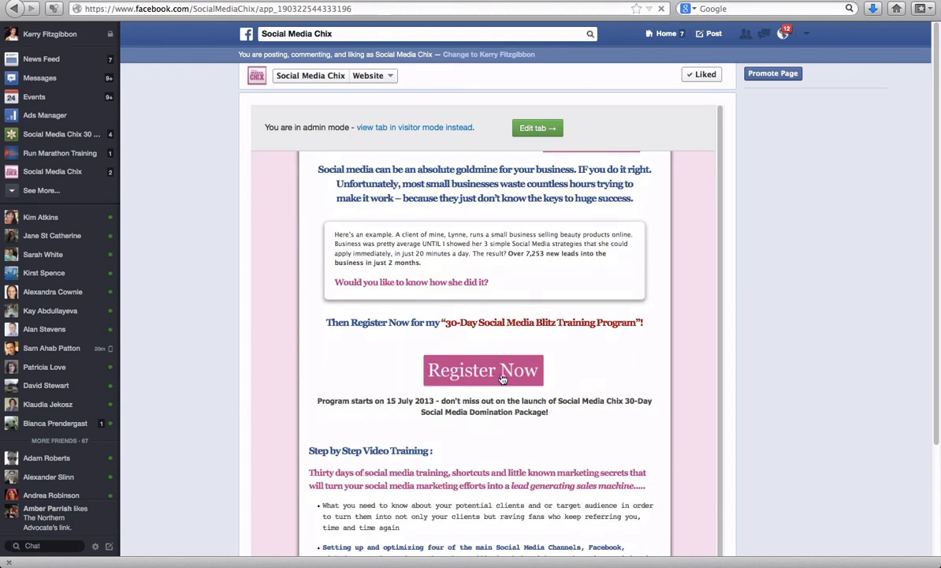
{"action": "left_click", "coordinate": [503, 379]}
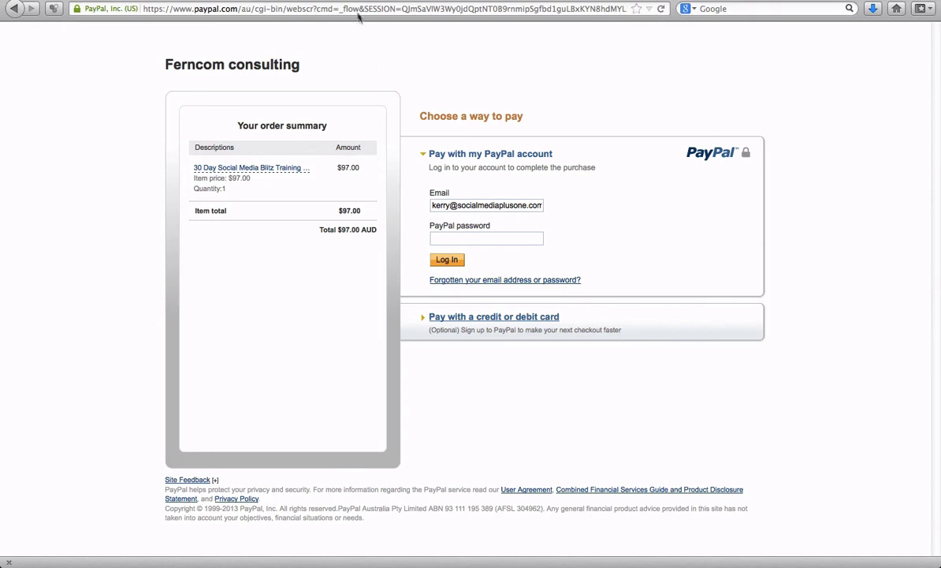
{"action": "left_click", "coordinate": [14, 9]}
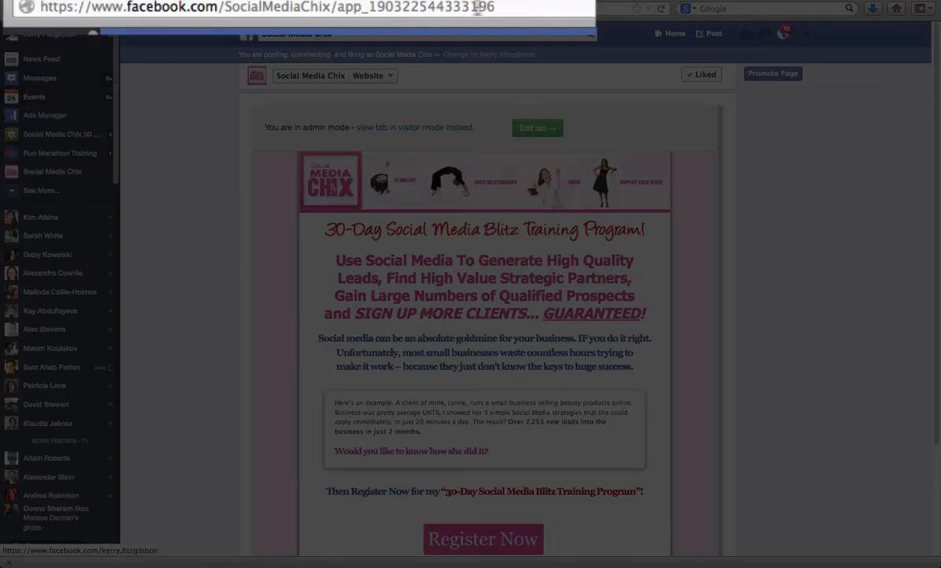
- Copy the Website tab's address and return to the Social Media Chix page's timeline
{"action": "left_click", "coordinate": [495, 7]}
{"action": "key", "text": "super+c"}
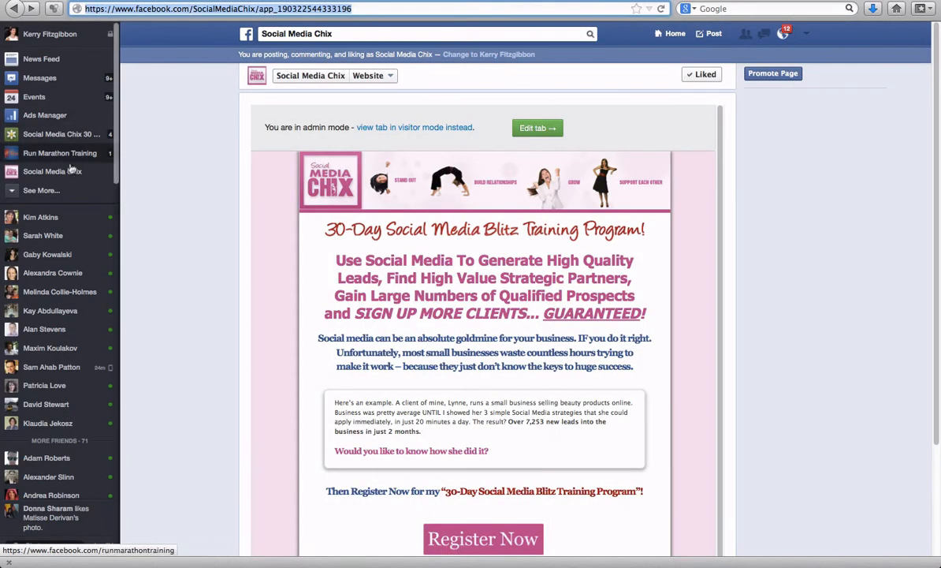
{"action": "left_click", "coordinate": [70, 173]}
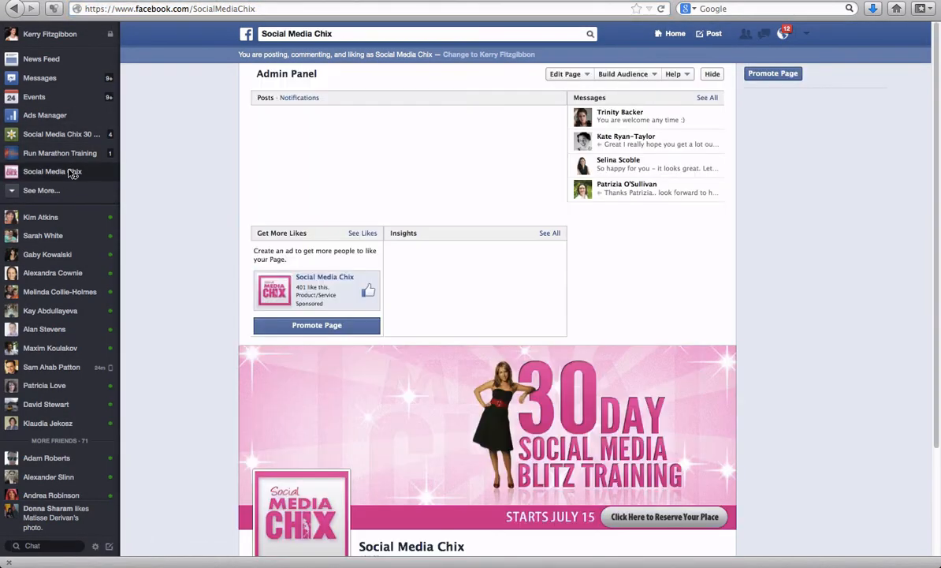
{"action": "scroll", "coordinate": [437, 372], "scroll_direction": "down", "scroll_amount": 3}
{"action": "scroll", "coordinate": [440, 372], "scroll_direction": "down", "scroll_amount": 2}
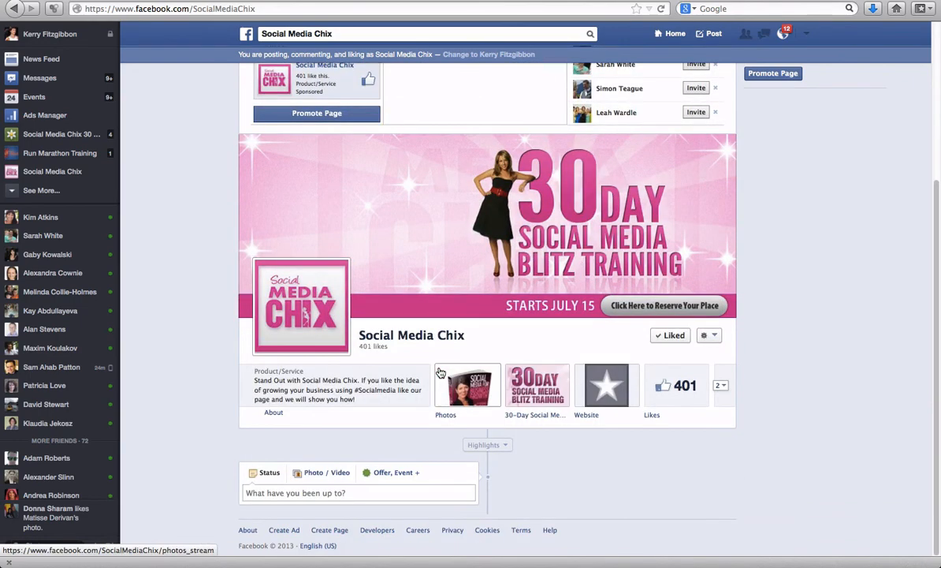
- Post a status promoting the latest webpage inside Facebook and registration for the 30-Day Social Media Training blitz program, followed by the copied tab link
{"action": "left_click", "coordinate": [358, 493]}
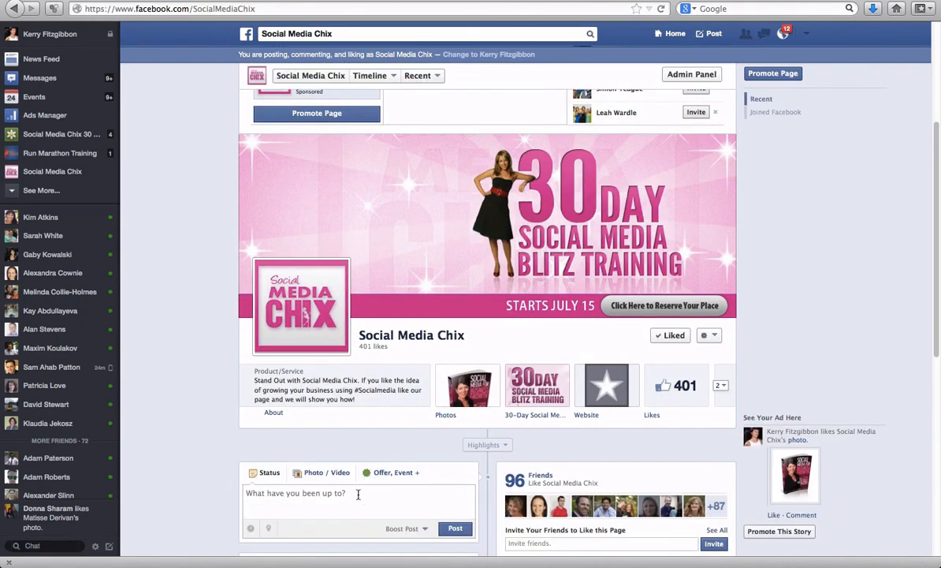
{"action": "type", "text": "Check ou"}
{"action": "type", "text": "t my trainign"}
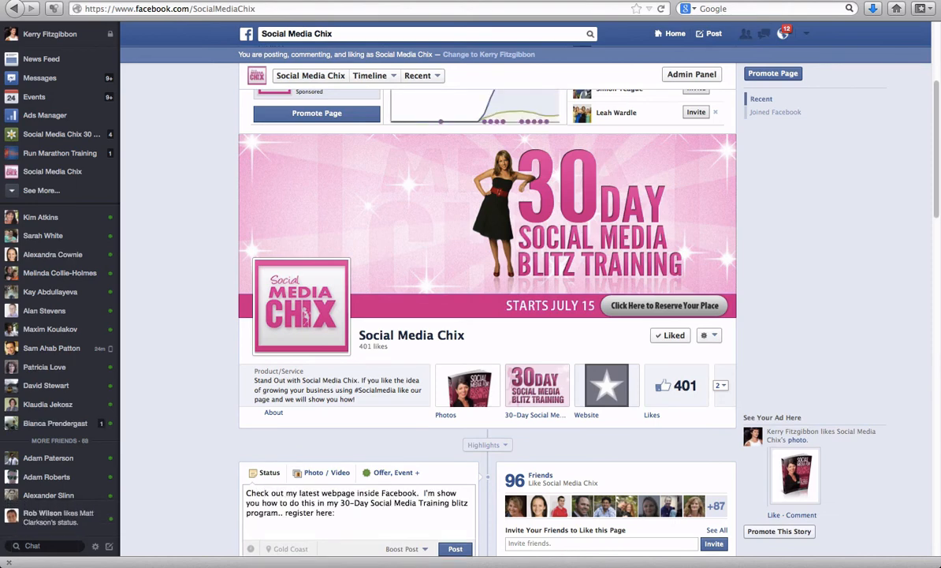
{"action": "key", "text": "super+v"}
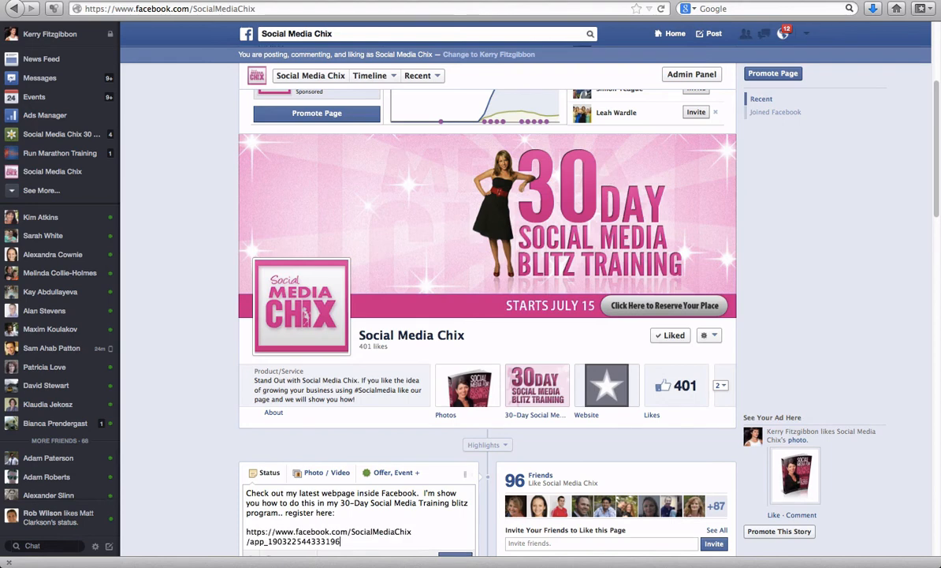
{"action": "scroll", "coordinate": [371, 517], "scroll_direction": "down", "scroll_amount": 2}
{"action": "scroll", "coordinate": [372, 517], "scroll_direction": "down", "scroll_amount": 2}
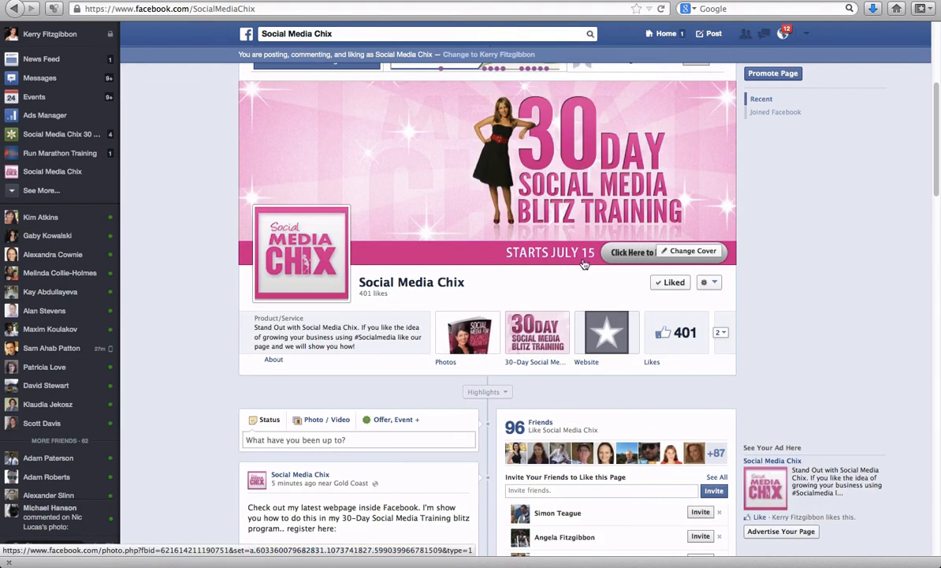
- Open the Website tab for editing and change its app from Website to the branded free Paypal app
{"action": "left_click", "coordinate": [608, 339]}
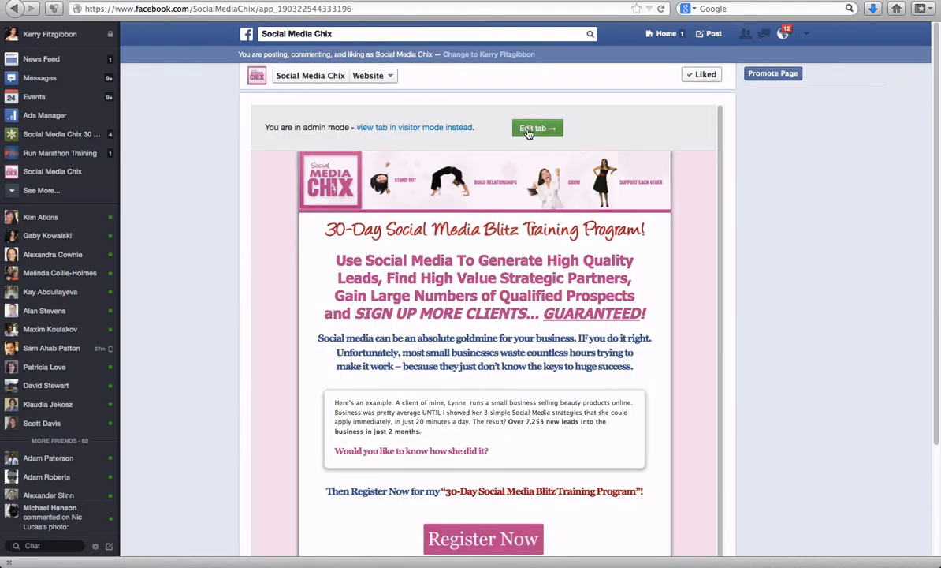
{"action": "left_click", "coordinate": [533, 128]}
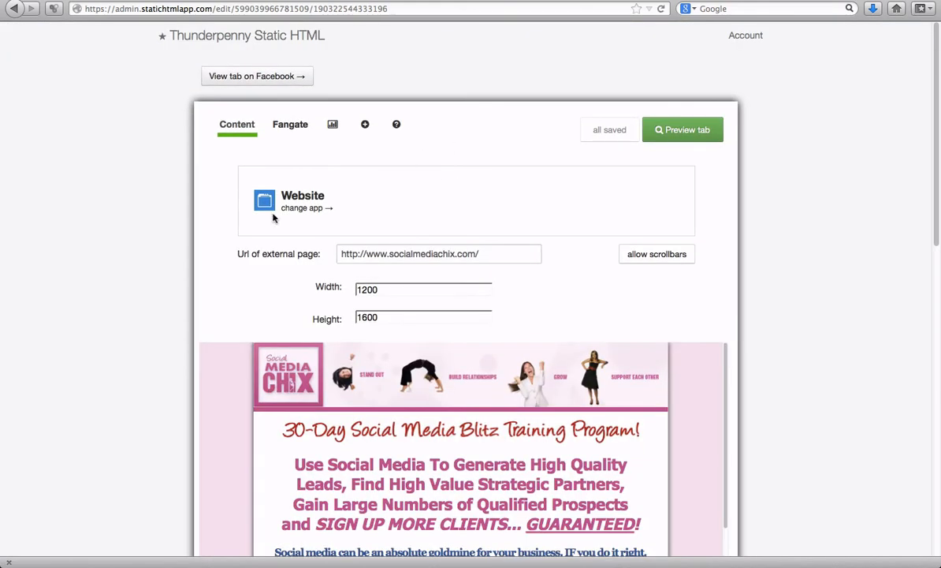
{"action": "left_click", "coordinate": [293, 206]}
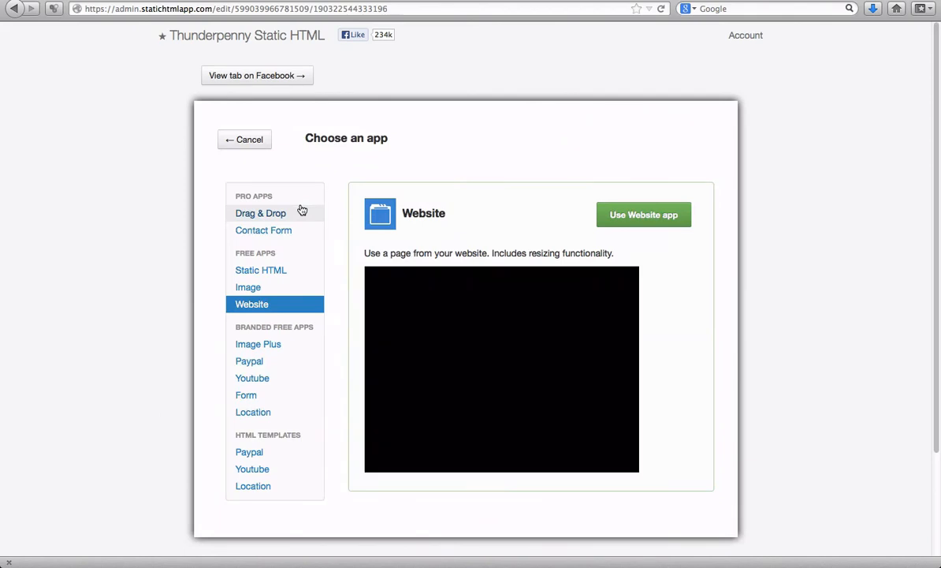
{"action": "left_click", "coordinate": [258, 363]}
{"action": "left_click", "coordinate": [642, 216]}
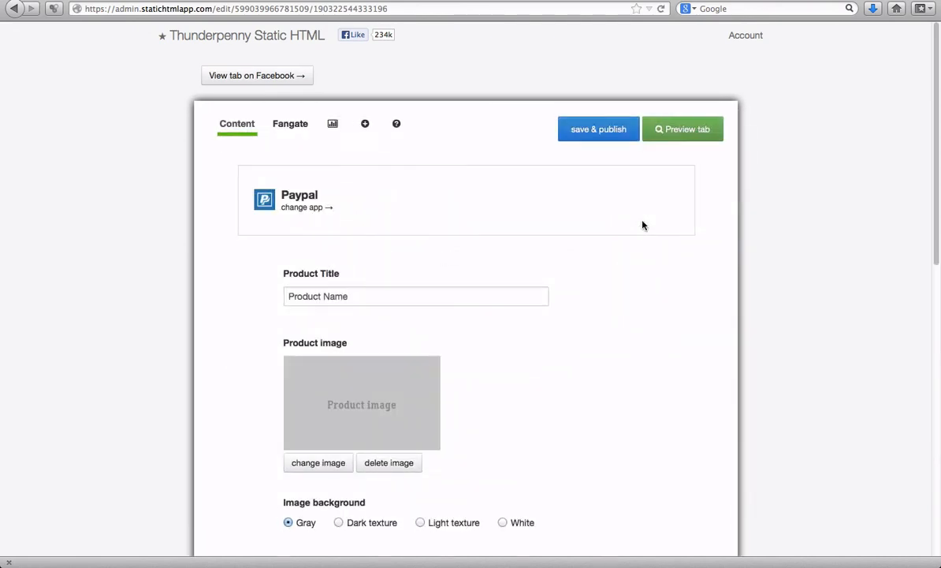
- Set the Paypal app's image background to Light texture and examine its description, Paypal email address and item price fields
{"action": "scroll", "coordinate": [371, 292], "scroll_direction": "down", "scroll_amount": 3}
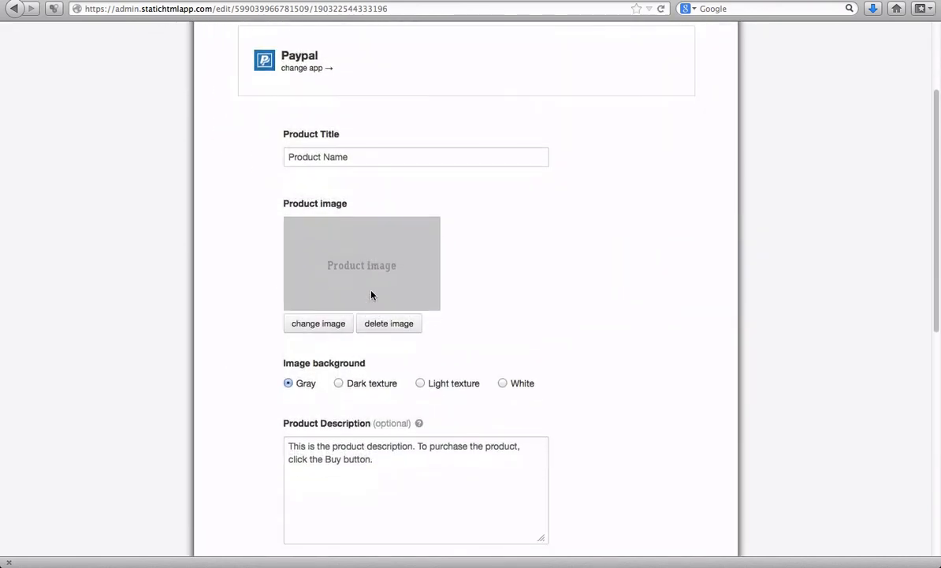
{"action": "scroll", "coordinate": [338, 253], "scroll_direction": "down", "scroll_amount": 4}
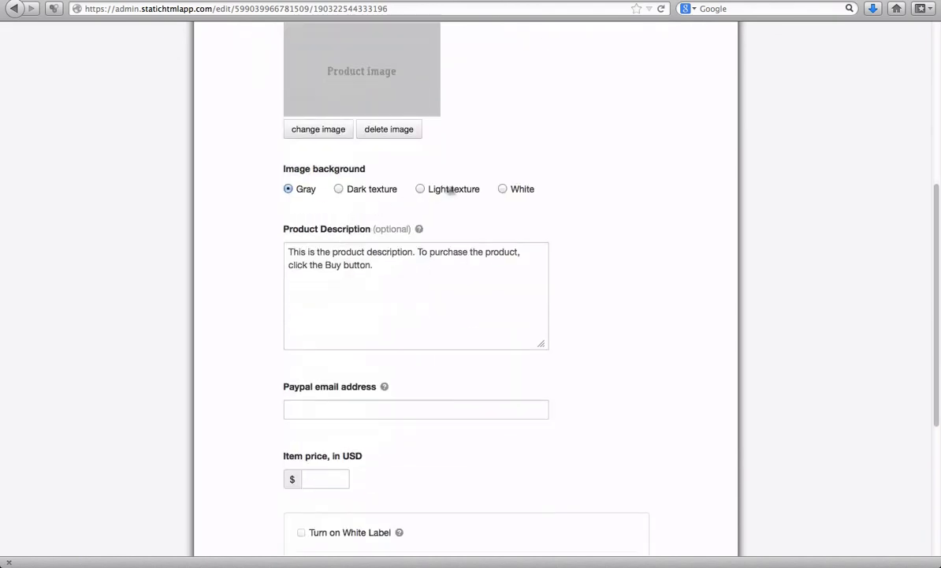
{"action": "left_click", "coordinate": [420, 189]}
{"action": "scroll", "coordinate": [329, 245], "scroll_direction": "down", "scroll_amount": 3}
{"action": "left_click", "coordinate": [309, 255]}
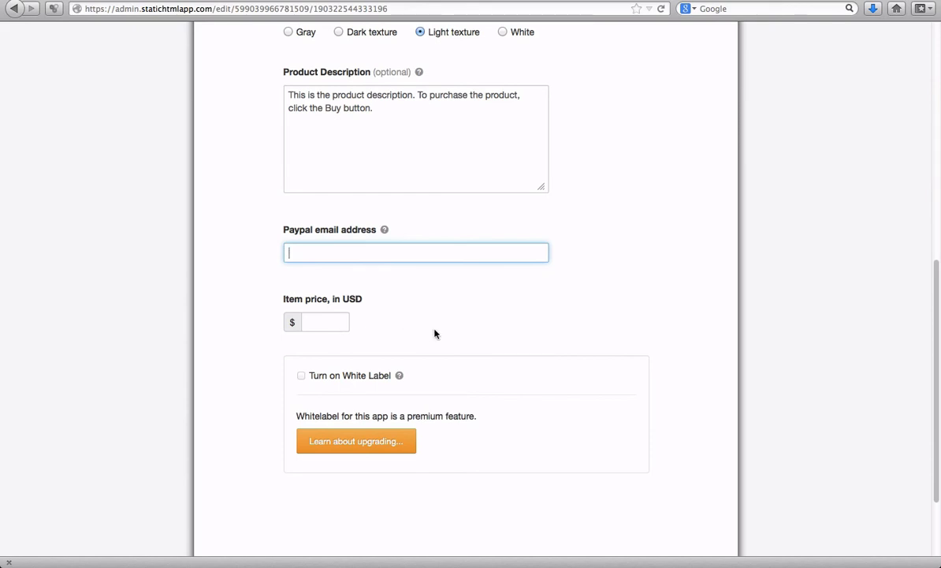
{"action": "scroll", "coordinate": [533, 354], "scroll_direction": "up", "scroll_amount": 6}
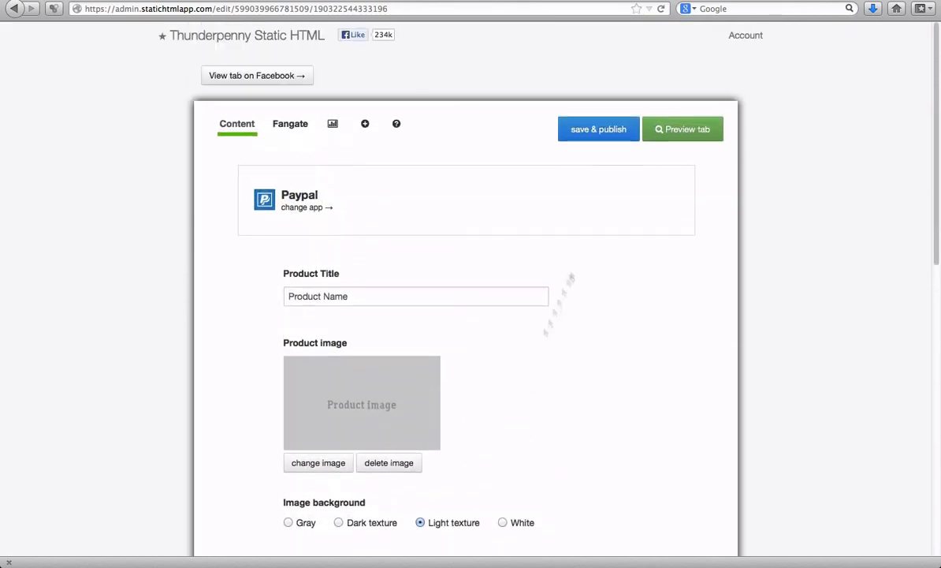
- Preview the Paypal tab's product image, buy button and description, and close the preview
{"action": "left_click", "coordinate": [692, 132]}
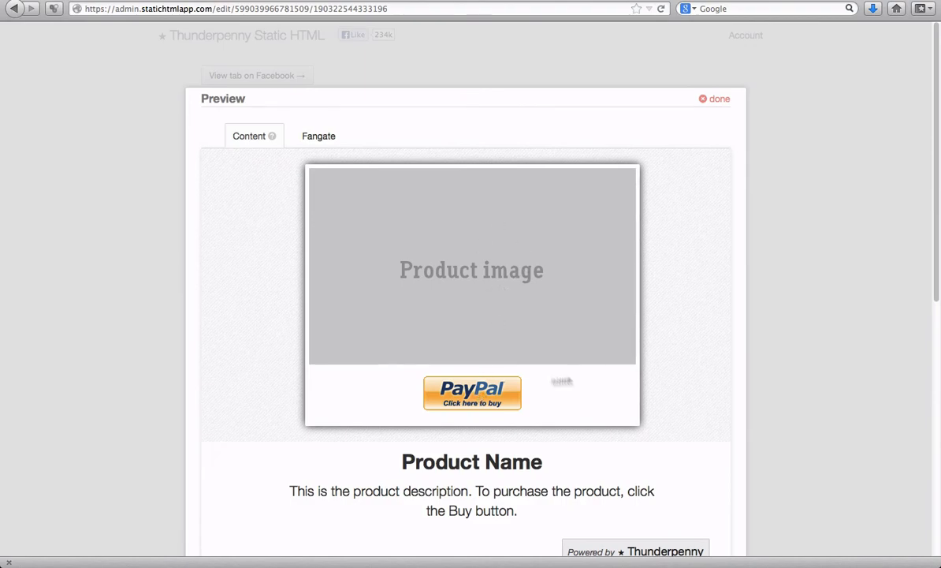
{"action": "scroll", "coordinate": [593, 377], "scroll_direction": "down", "scroll_amount": 3}
{"action": "scroll", "coordinate": [593, 378], "scroll_direction": "up", "scroll_amount": 3}
{"action": "left_click", "coordinate": [722, 100]}
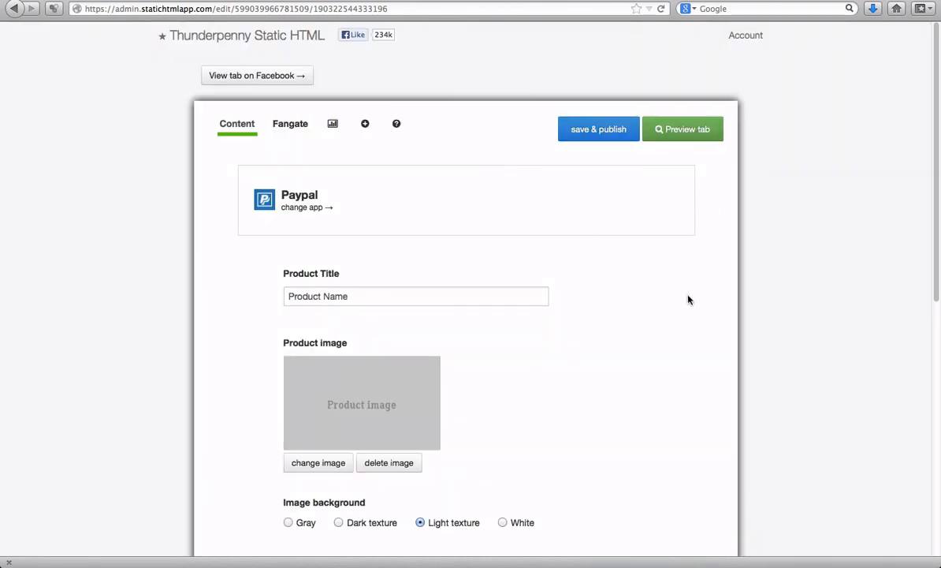
- Change the tab's app from Paypal to the branded free Youtube app
{"action": "left_click", "coordinate": [290, 209]}
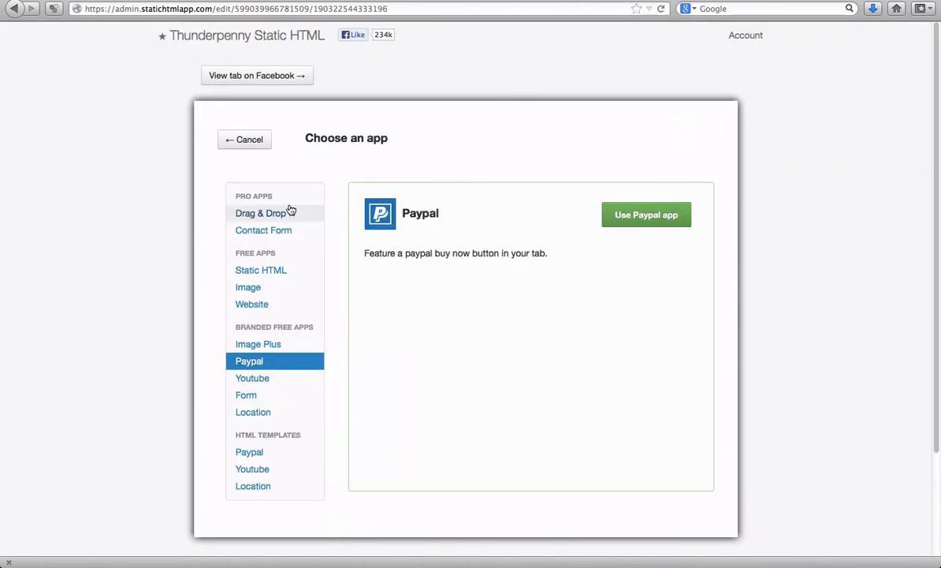
{"action": "left_click", "coordinate": [261, 380]}
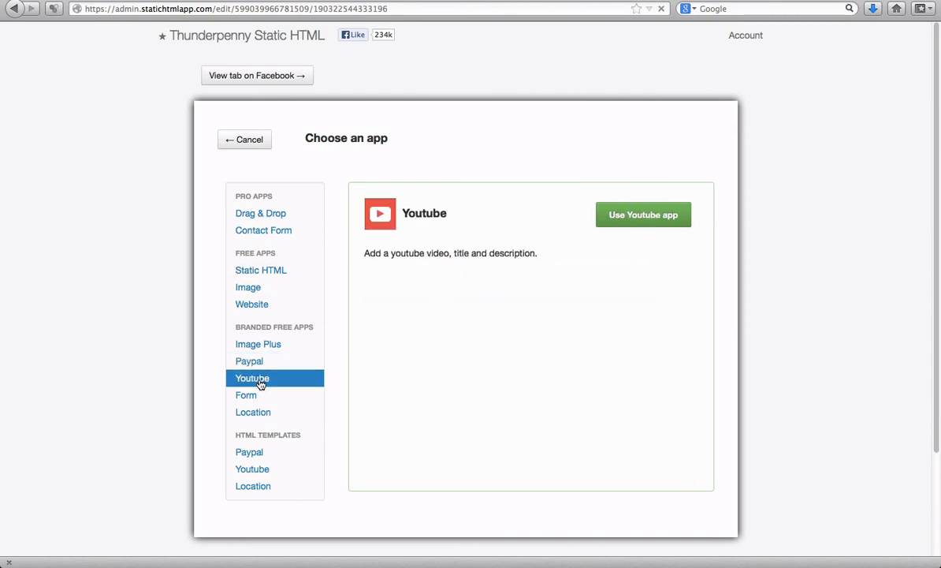
{"action": "left_click", "coordinate": [625, 219]}
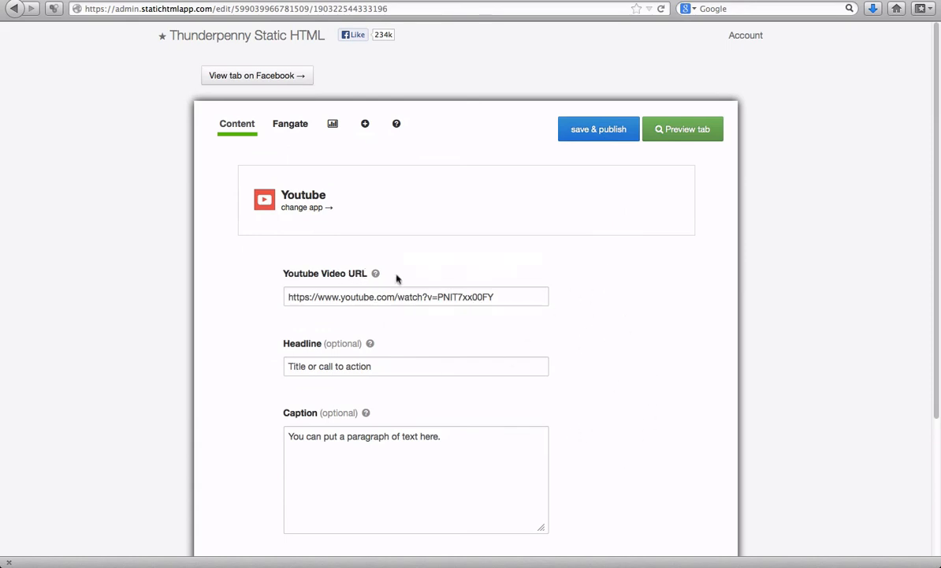
- Examine the Youtube app's video URL, headline and caption fields and preview the tab's content
{"action": "scroll", "coordinate": [420, 301], "scroll_direction": "down", "scroll_amount": 3}
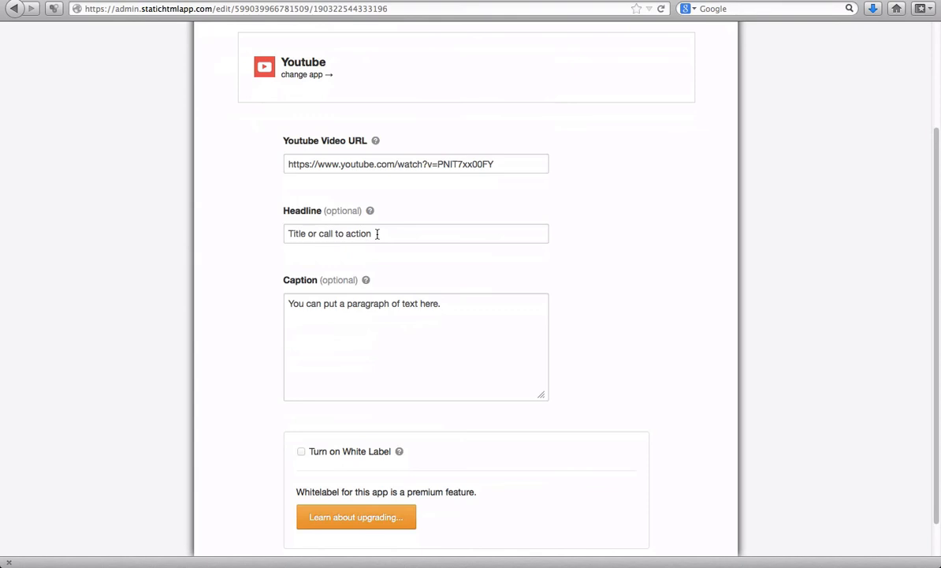
{"action": "scroll", "coordinate": [377, 234], "scroll_direction": "up", "scroll_amount": 3}
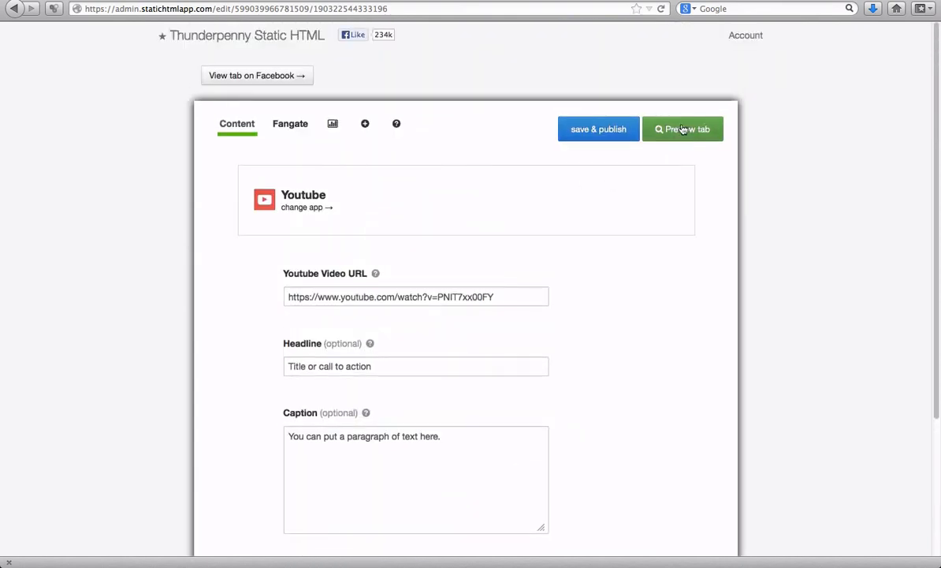
{"action": "left_click", "coordinate": [683, 128]}
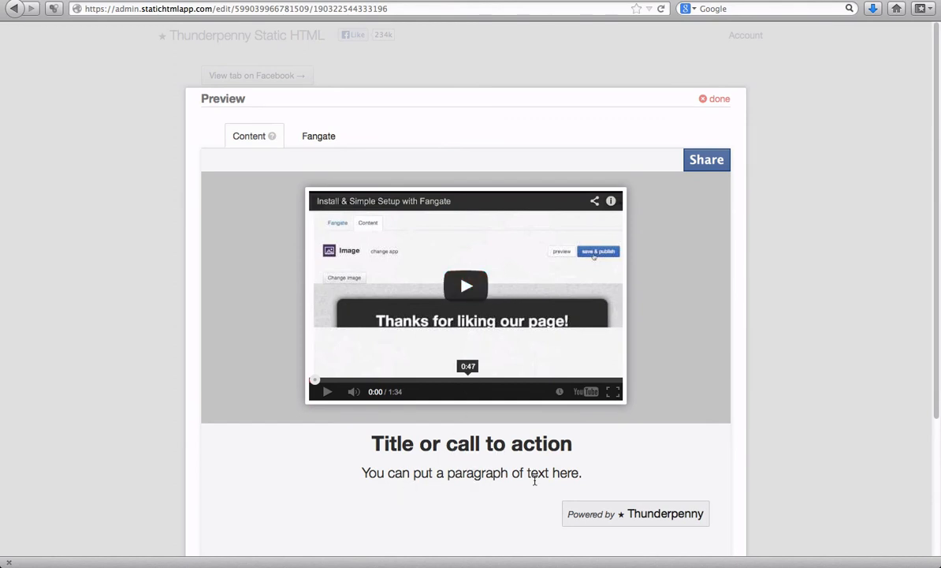
- Close the Youtube tab preview and change the tab's app to the branded free Form app
{"action": "left_click", "coordinate": [719, 100]}
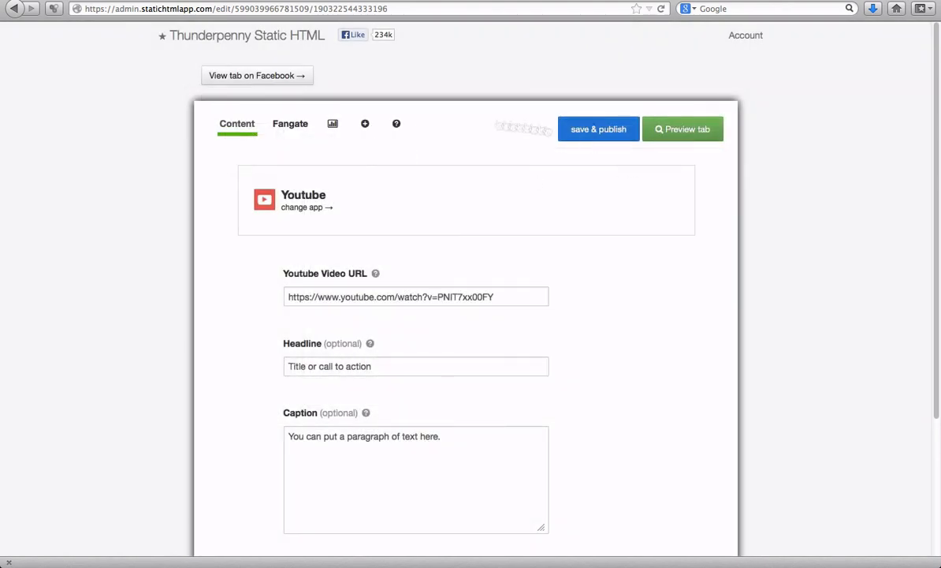
{"action": "left_click", "coordinate": [306, 206]}
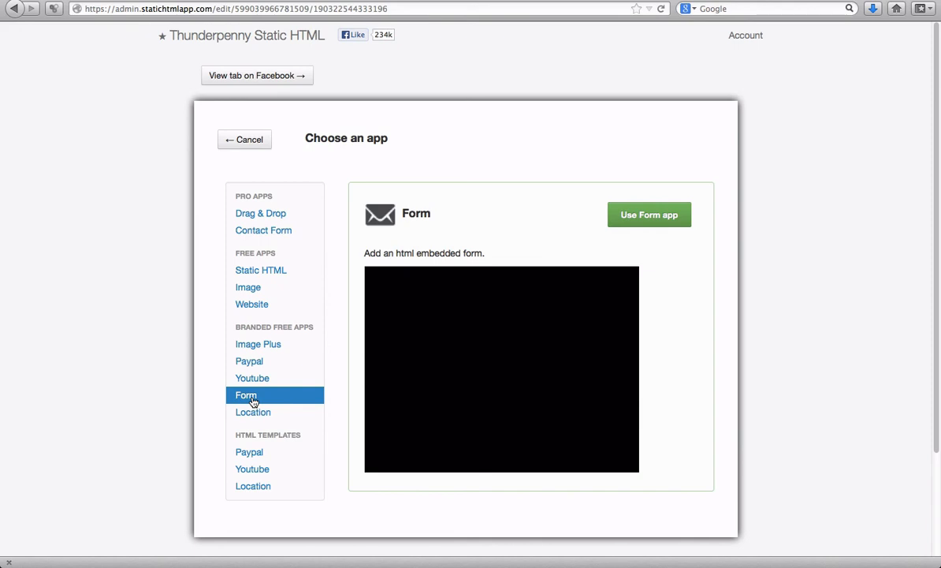
{"action": "left_click", "coordinate": [655, 220]}
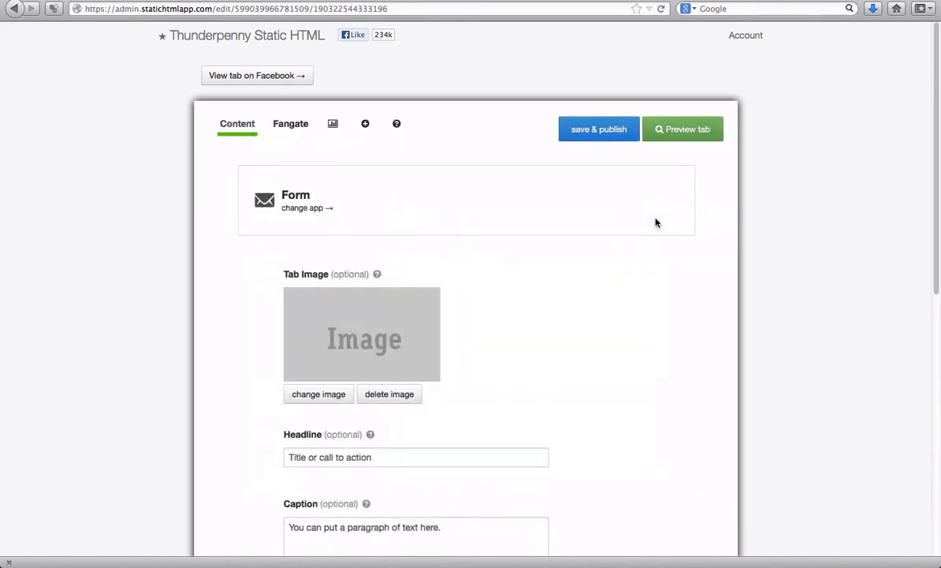
- Examine the Form app's image, headline, caption and form code fields, and set its image background to Light texture
{"action": "scroll", "coordinate": [365, 287], "scroll_direction": "down", "scroll_amount": 3}
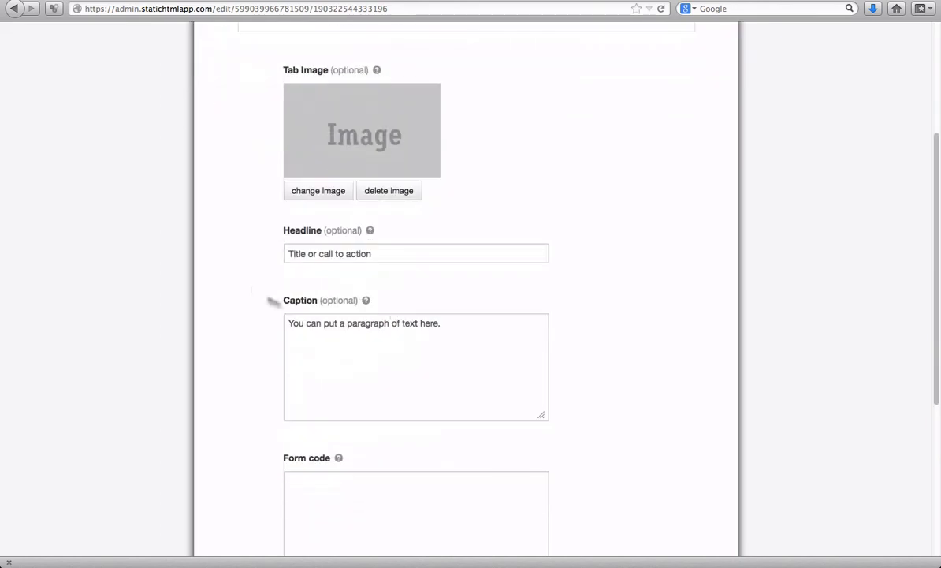
{"action": "scroll", "coordinate": [435, 347], "scroll_direction": "down", "scroll_amount": 2}
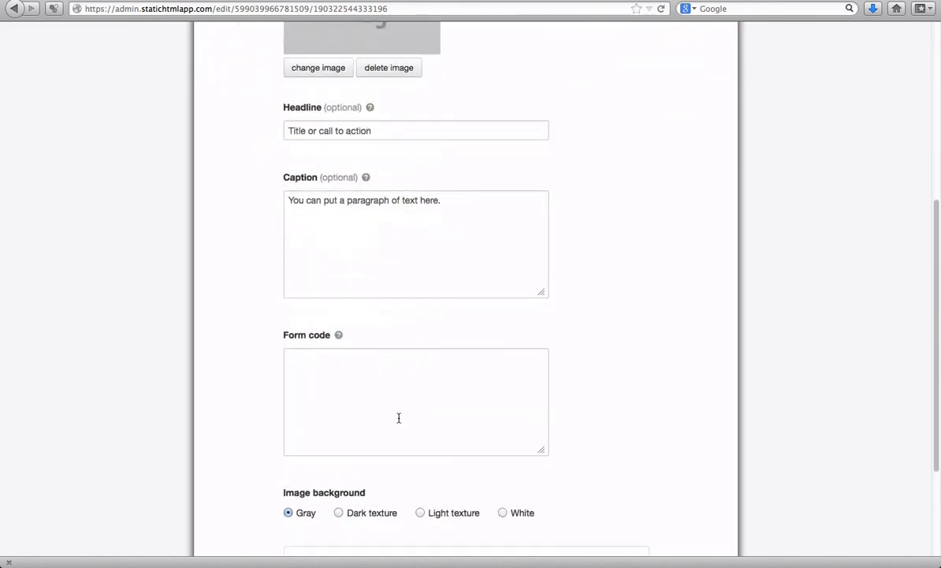
{"action": "left_click", "coordinate": [420, 512]}
- Preview the Form tab's image, headline and caption, and close the preview
{"action": "scroll", "coordinate": [664, 381], "scroll_direction": "up", "scroll_amount": 5}
{"action": "left_click", "coordinate": [694, 128]}
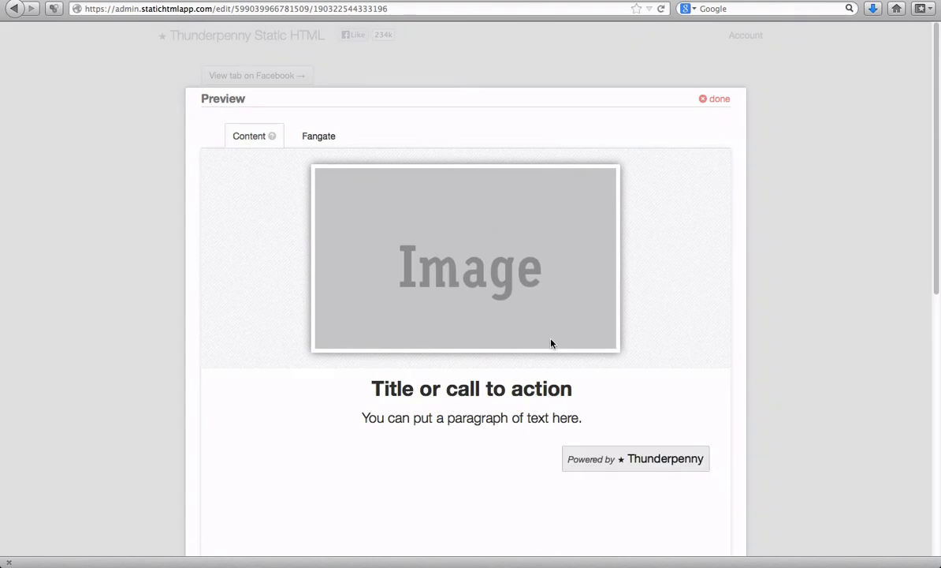
{"action": "scroll", "coordinate": [552, 343], "scroll_direction": "down", "scroll_amount": 3}
{"action": "scroll", "coordinate": [552, 343], "scroll_direction": "up", "scroll_amount": 3}
{"action": "left_click", "coordinate": [715, 99]}
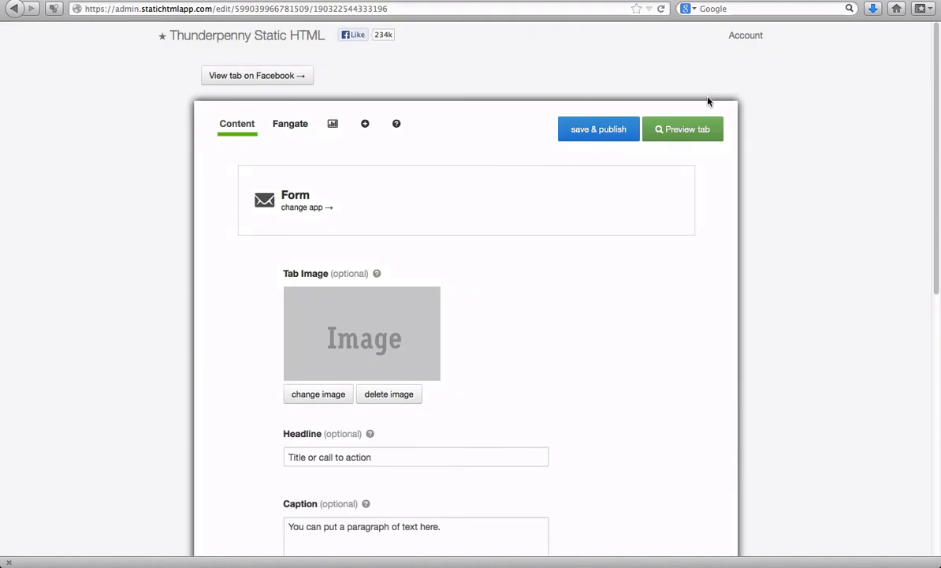
- Select the branded free Location app as the replacement for the tab's Form app
{"action": "left_click", "coordinate": [291, 208]}
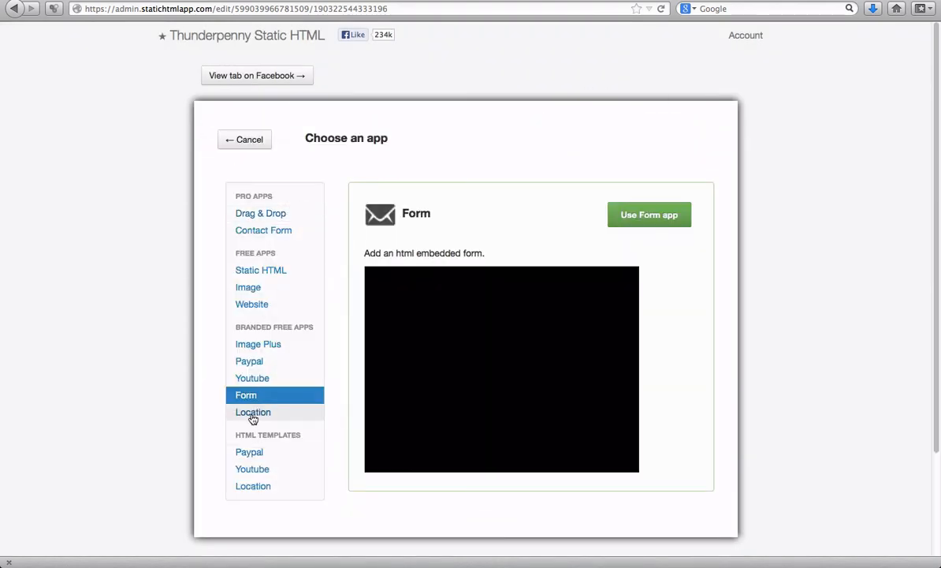
{"action": "left_click", "coordinate": [253, 416]}
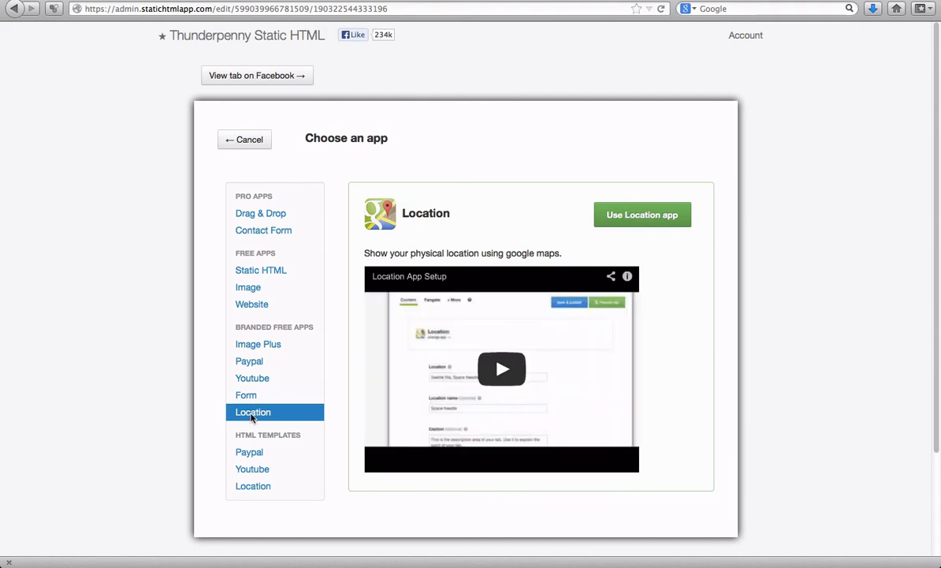